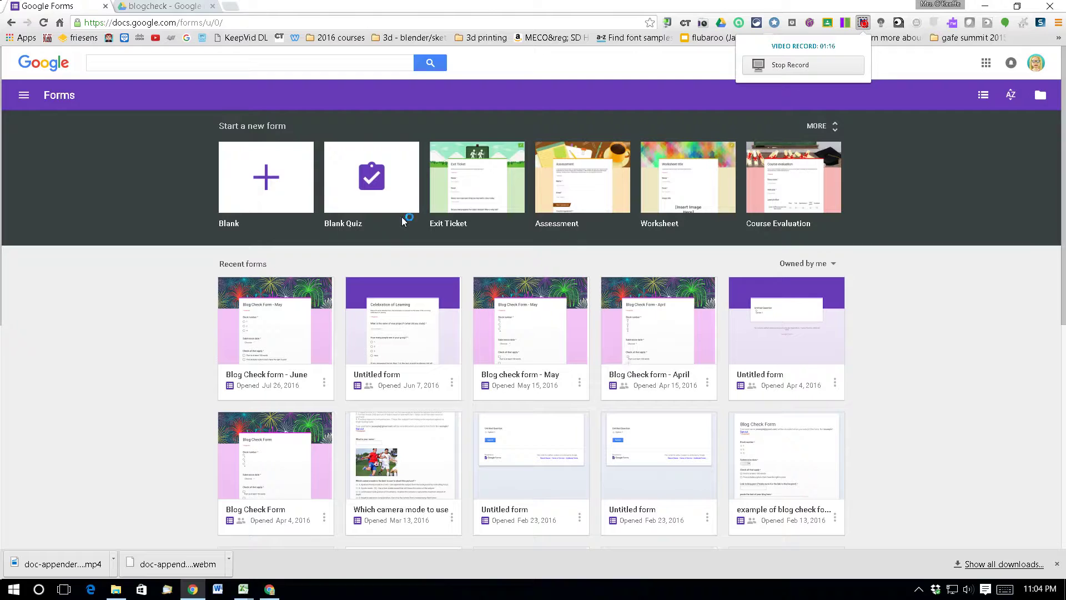
- Switch to the blogcheck Drive folder holding the seven course documents
click(184, 8)
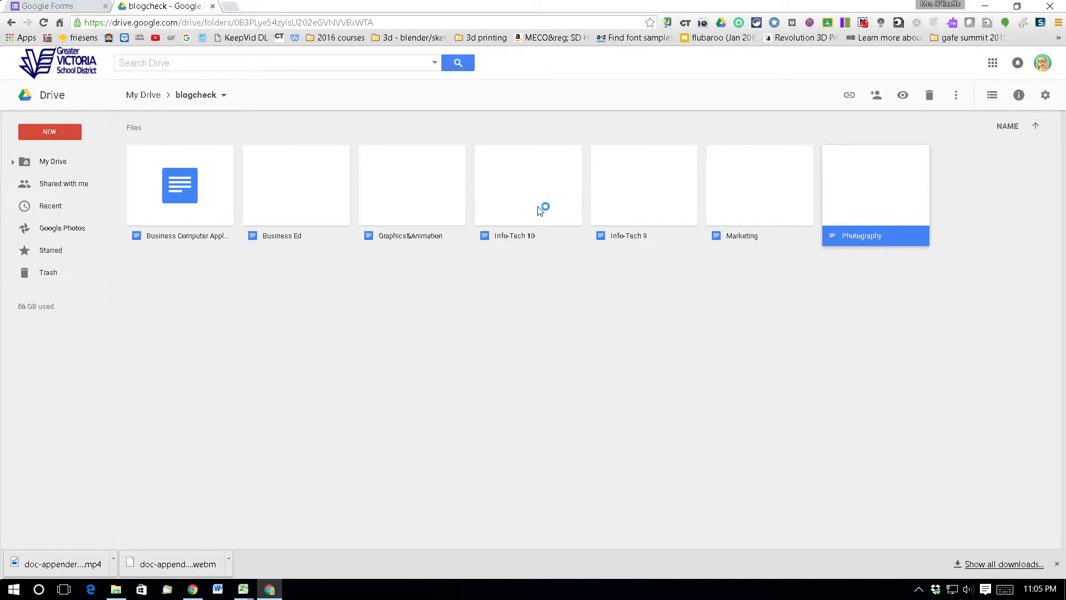
- Start a blank form and browse the add-ons gallery down to docAppender
click(58, 7)
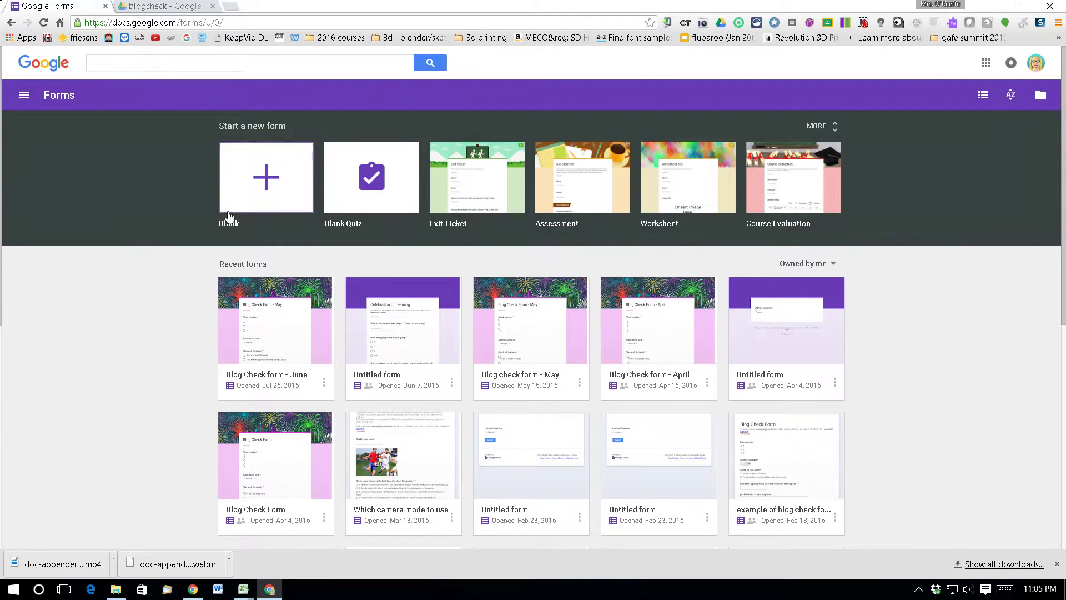
click(276, 178)
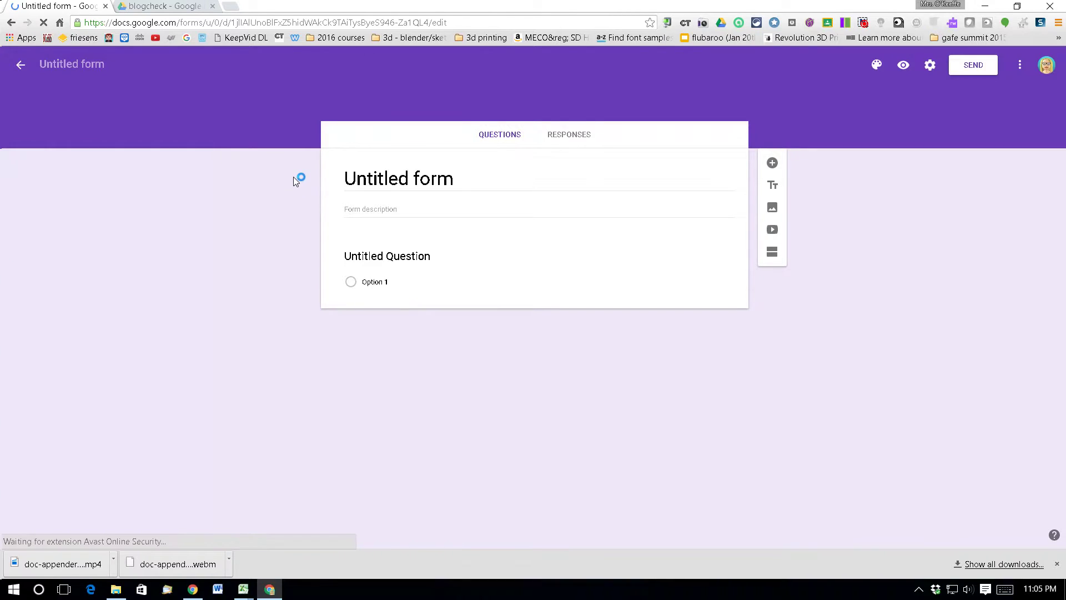
click(1020, 68)
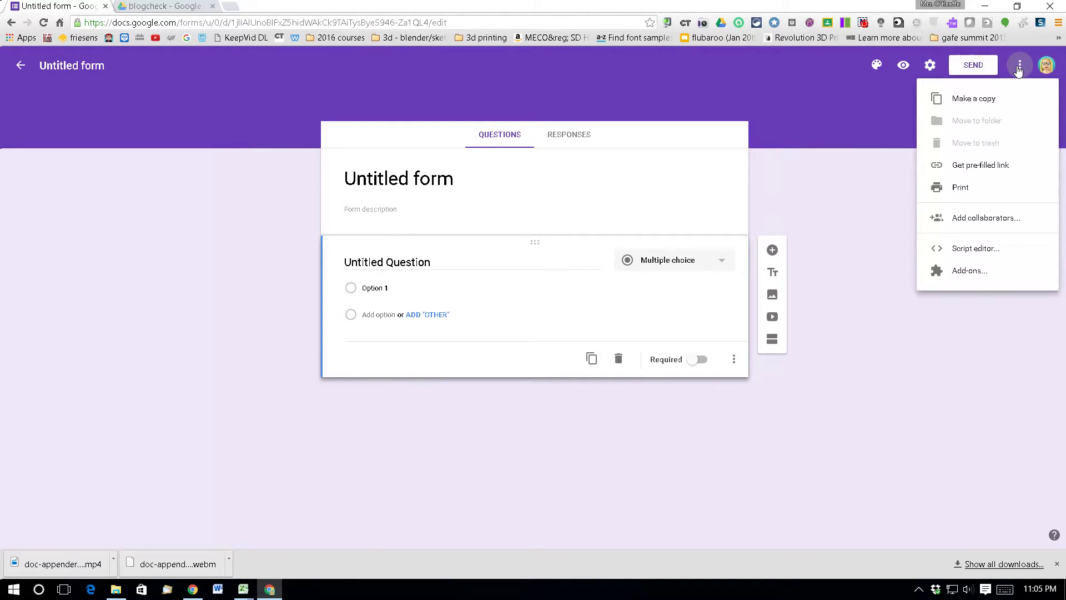
click(968, 273)
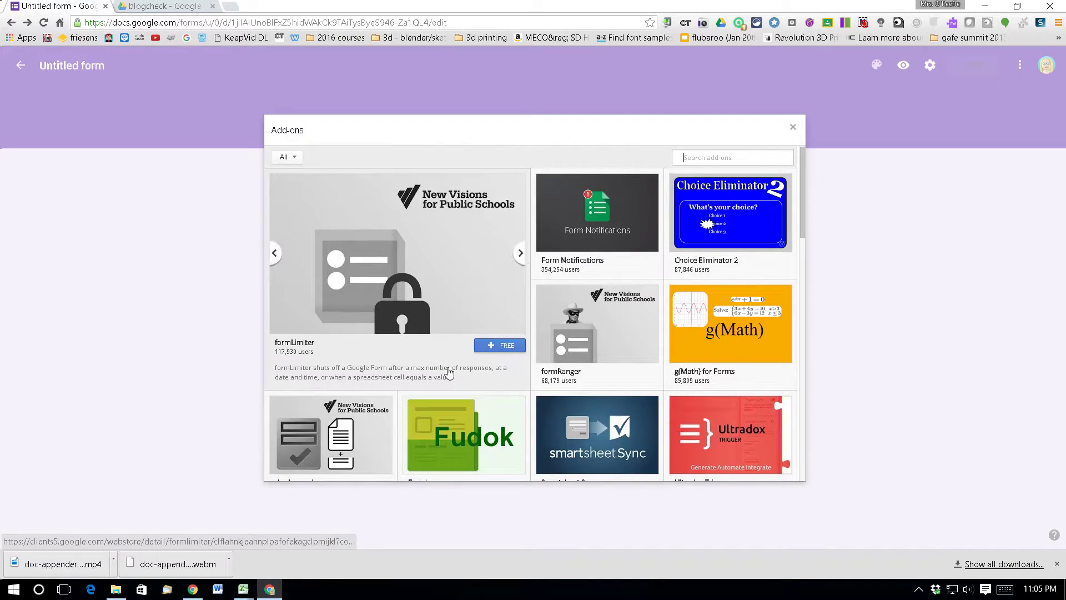
scroll(433, 374, down, 3)
scroll(448, 372, down, 1)
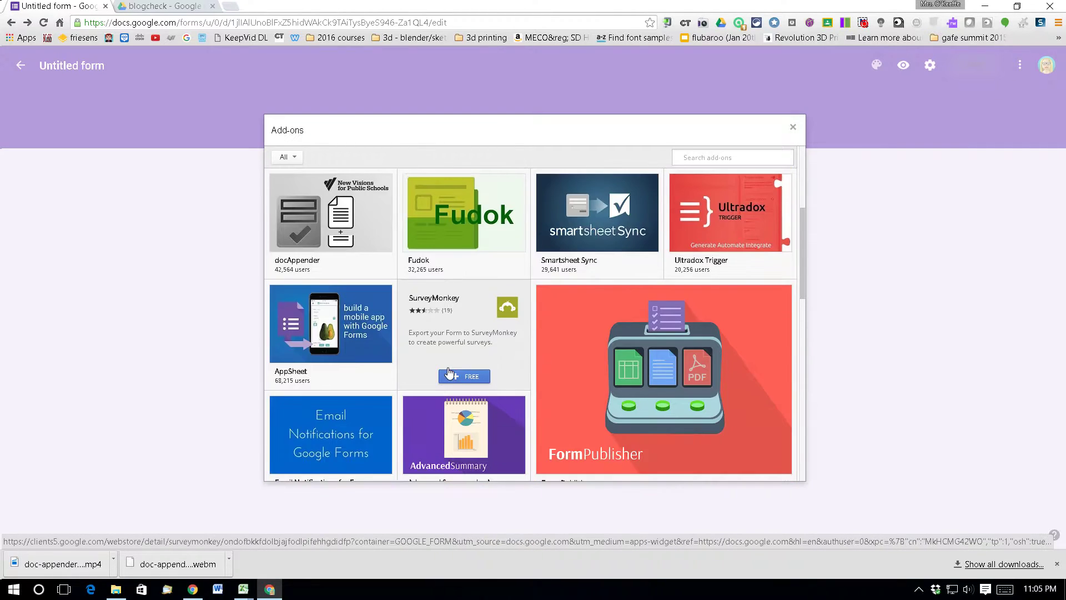
mouse_move(294, 216)
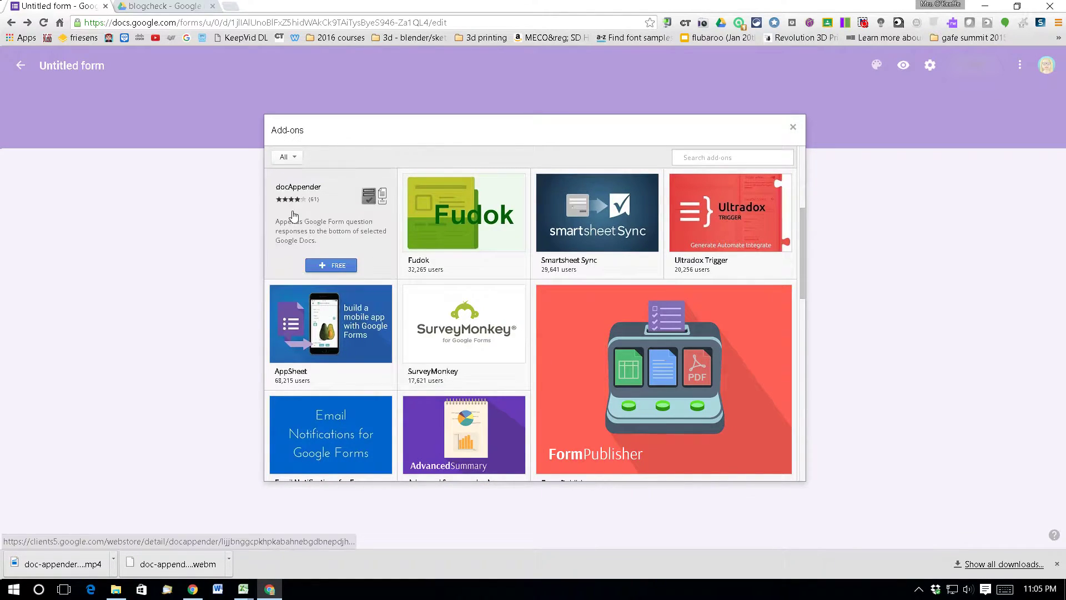
- Install docAppender, grant its permissions, dismiss the tips, and confirm it appears in add-ons
click(330, 266)
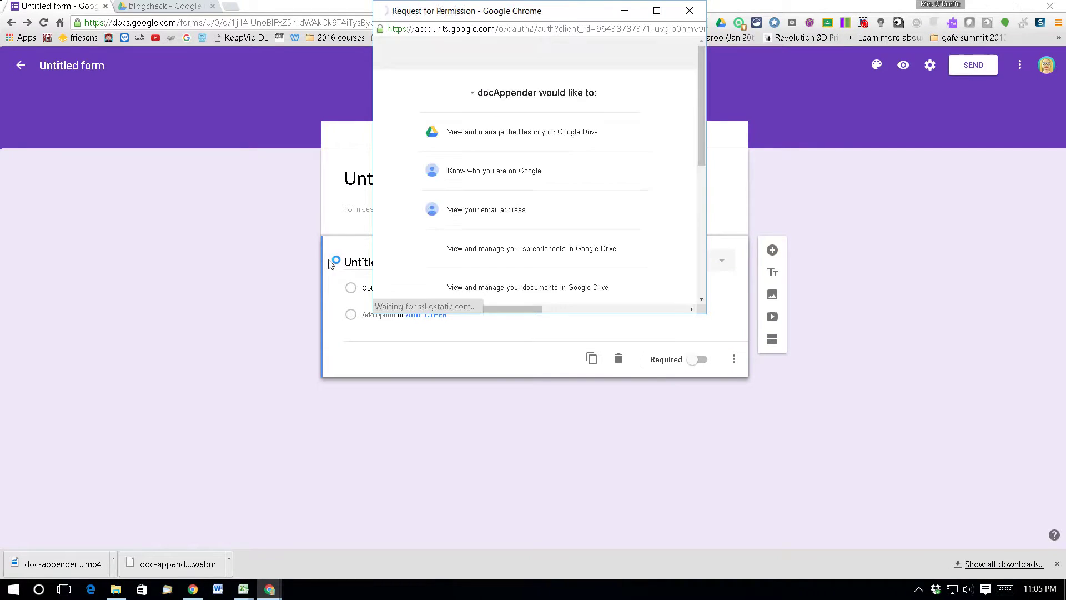
scroll(526, 160, down, 5)
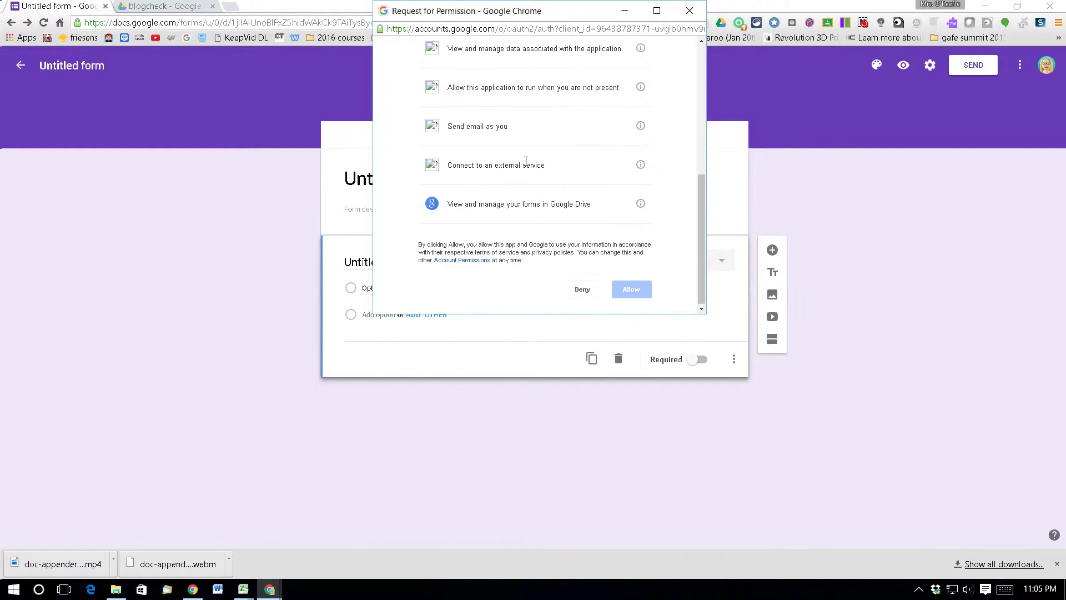
click(634, 290)
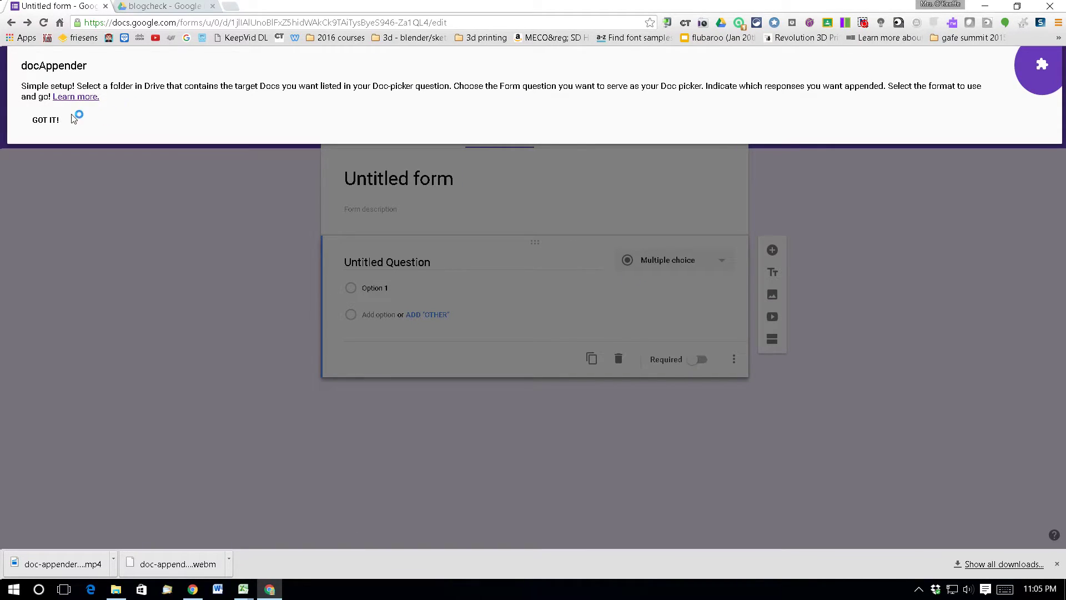
click(46, 122)
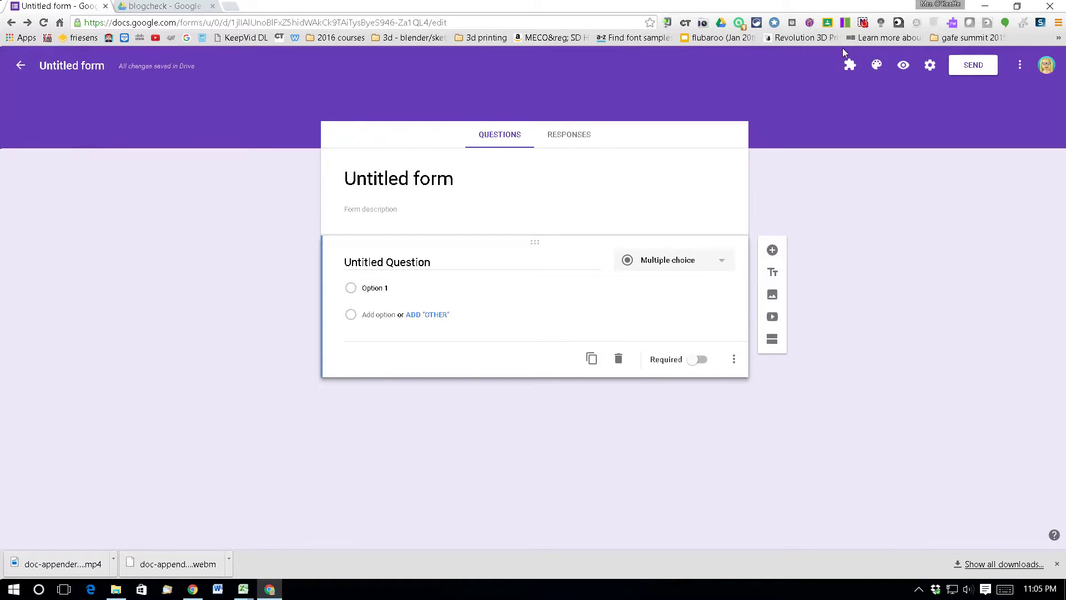
click(850, 68)
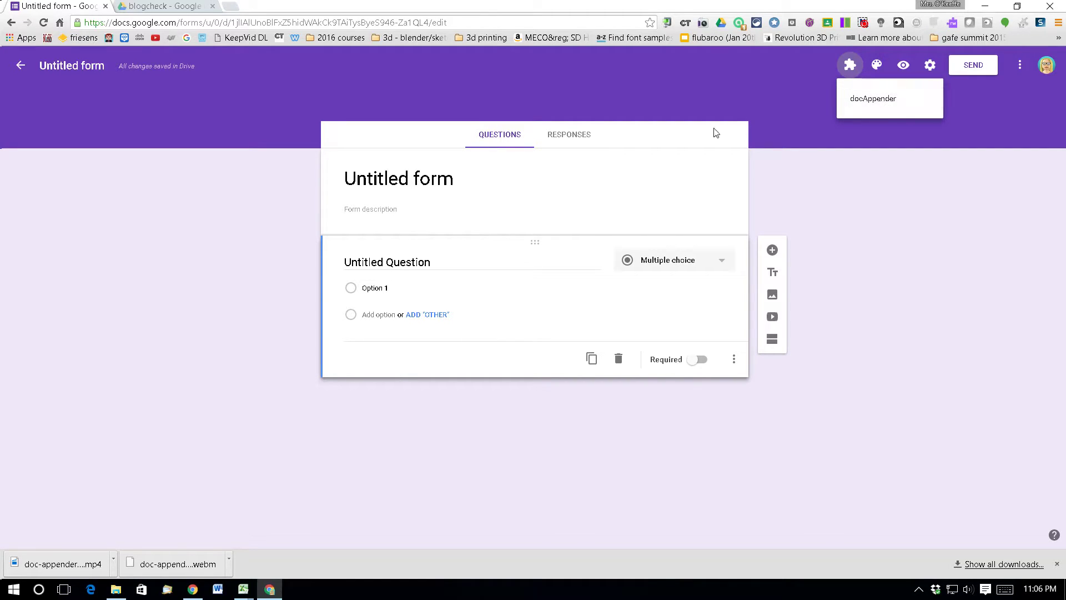
- Title the form 'Genius Hour Blog Check'
click(447, 179)
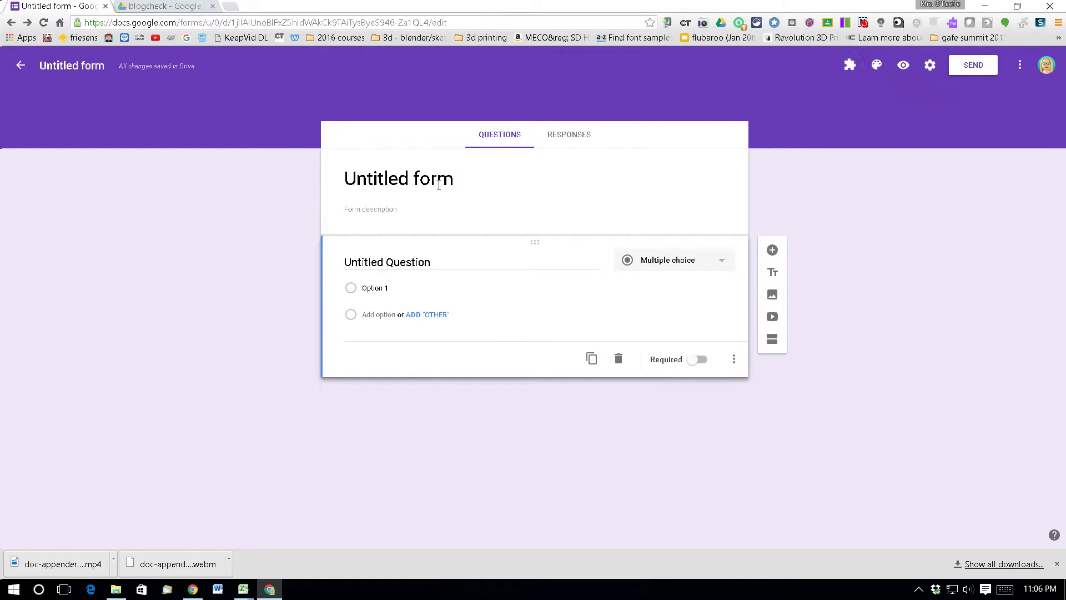
click(451, 180)
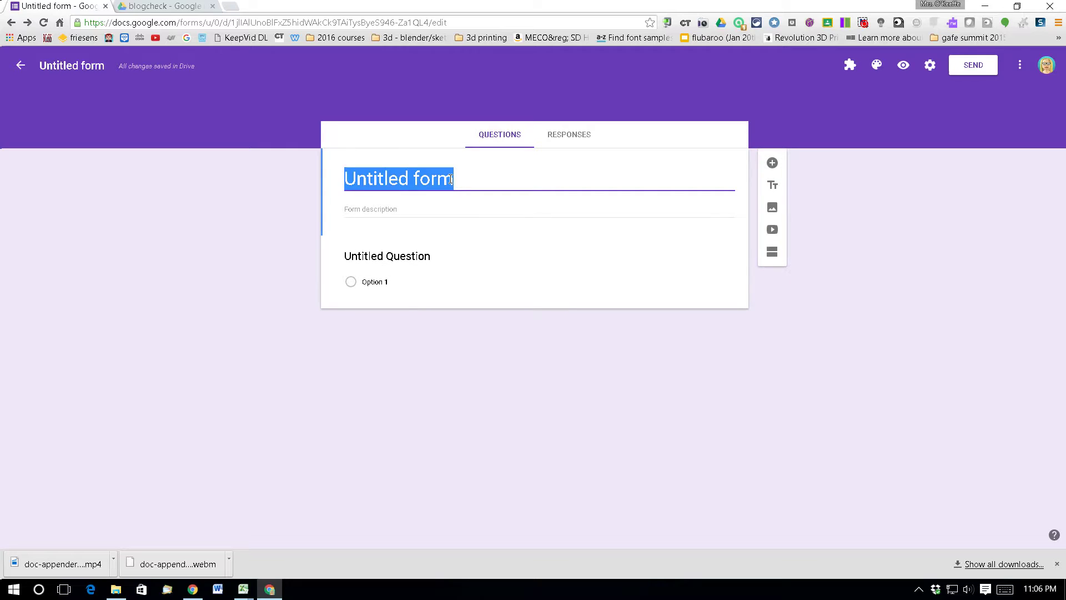
text(Genius Hour)
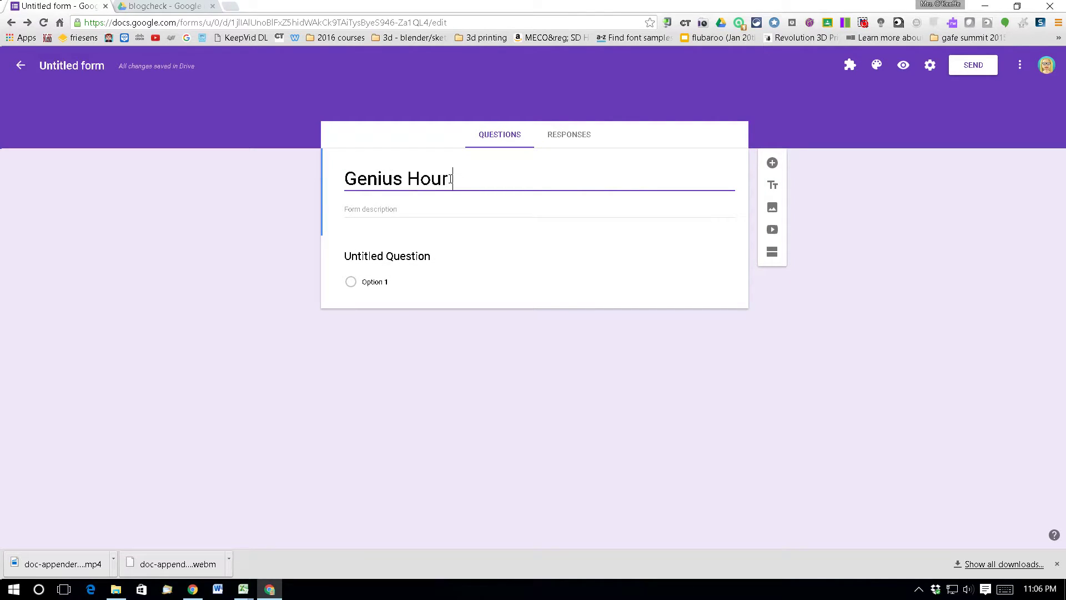
text( Blog Check )
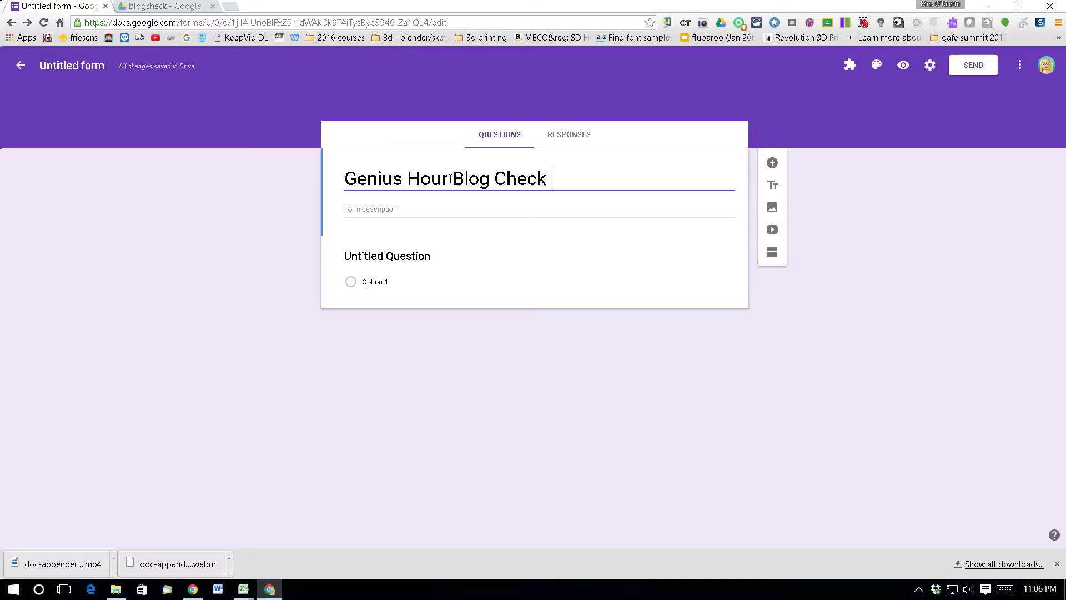
text(Fo)
key(BackSpace)
key(BackSpace)
- Make the first question a dropdown asking 'What class are you taking?'
click(428, 256)
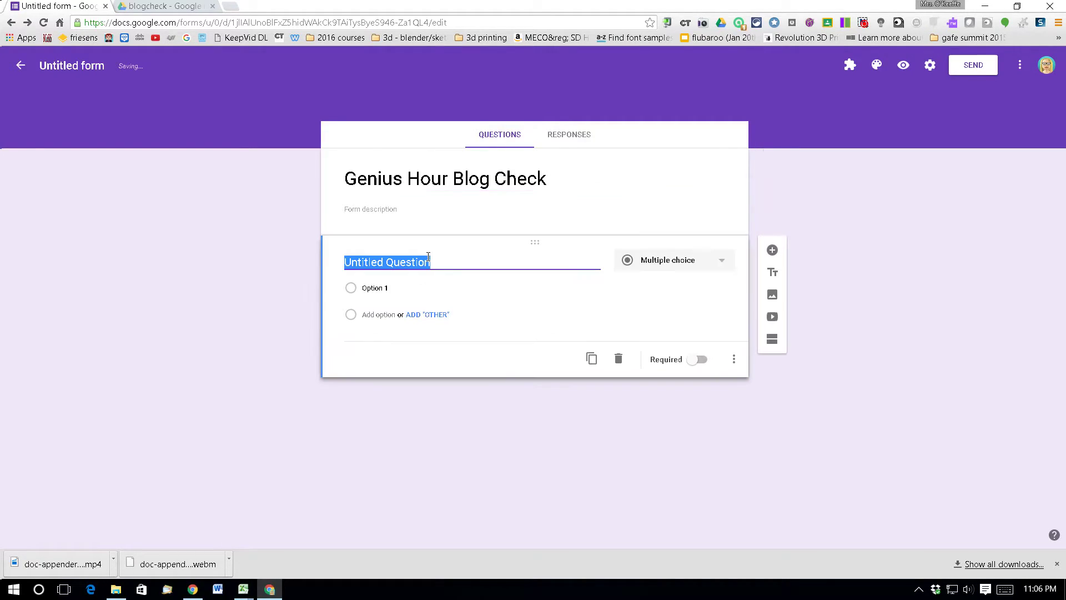
text(What cla)
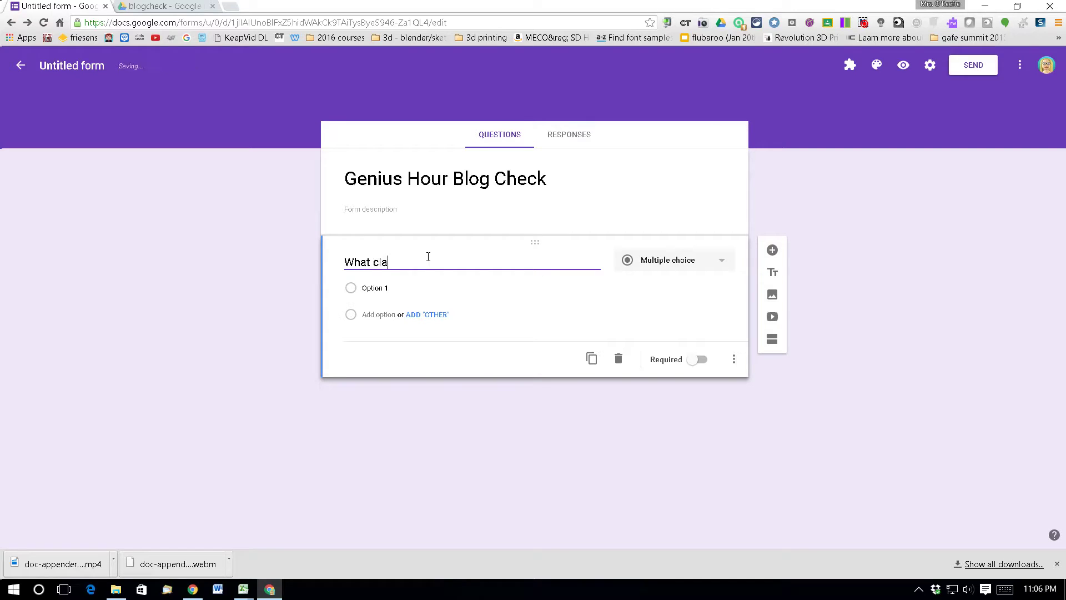
text(ss are you taking?)
click(680, 265)
click(673, 309)
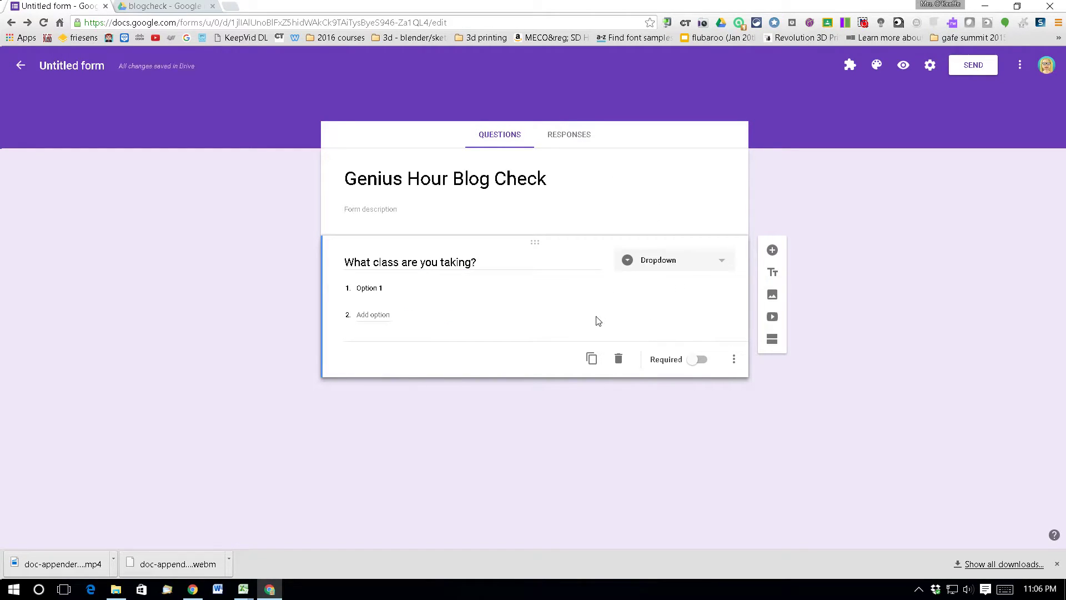
- Require the class question and add a required short-answer name question (first name, last initial)
click(698, 359)
click(772, 250)
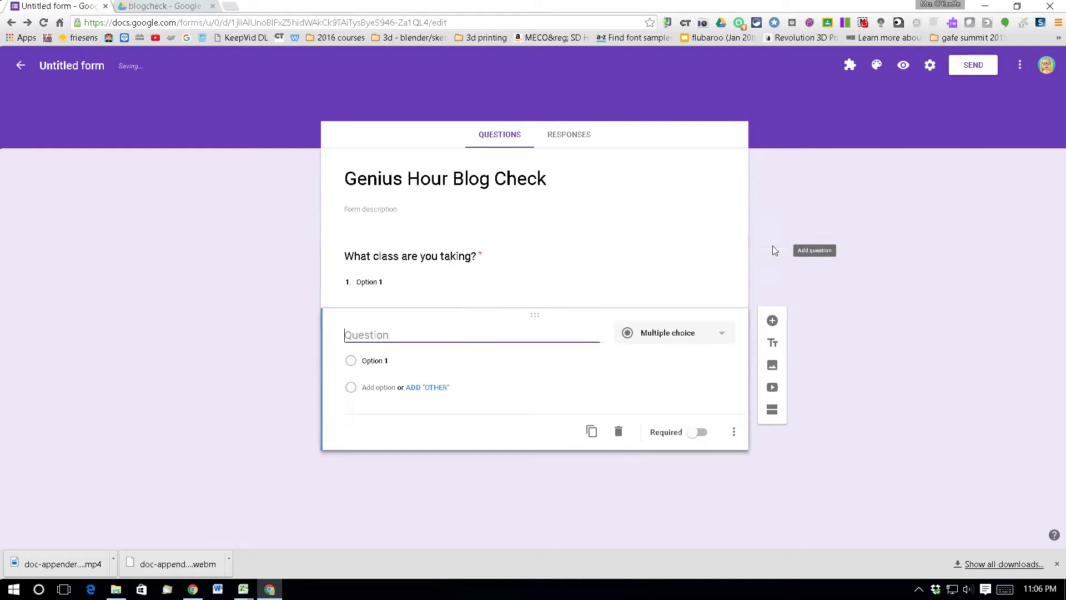
text(List your an)
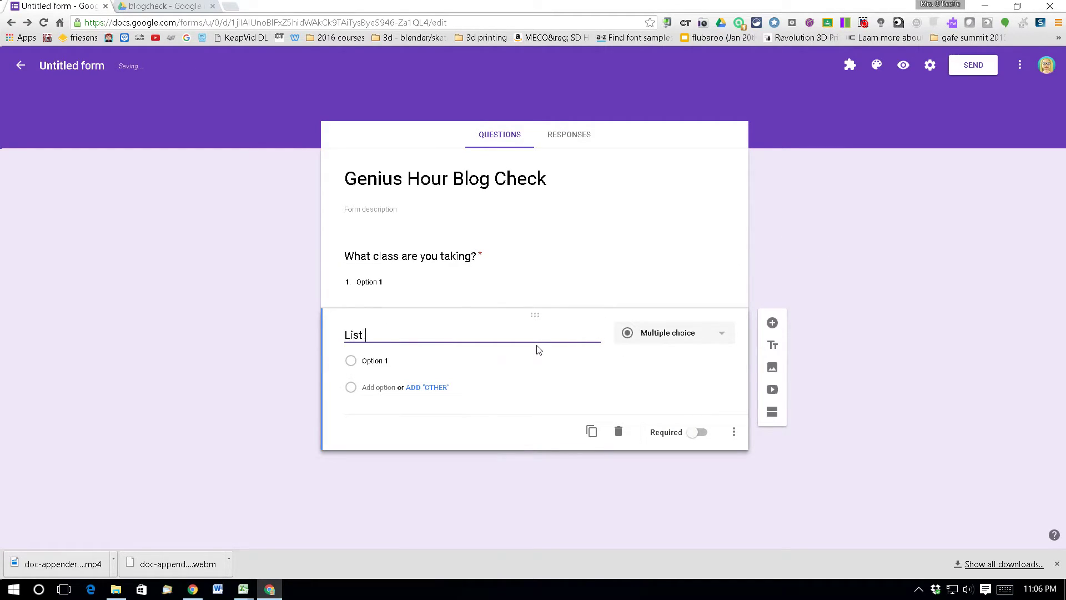
key(BackSpace)
key(BackSpace)
text(answ)
key(BackSpace)
key(BackSpace)
key(BackSpace)
key(BackSpace)
text(an)
key(BackSpace)
key(BackSpace)
text(name - First nam)
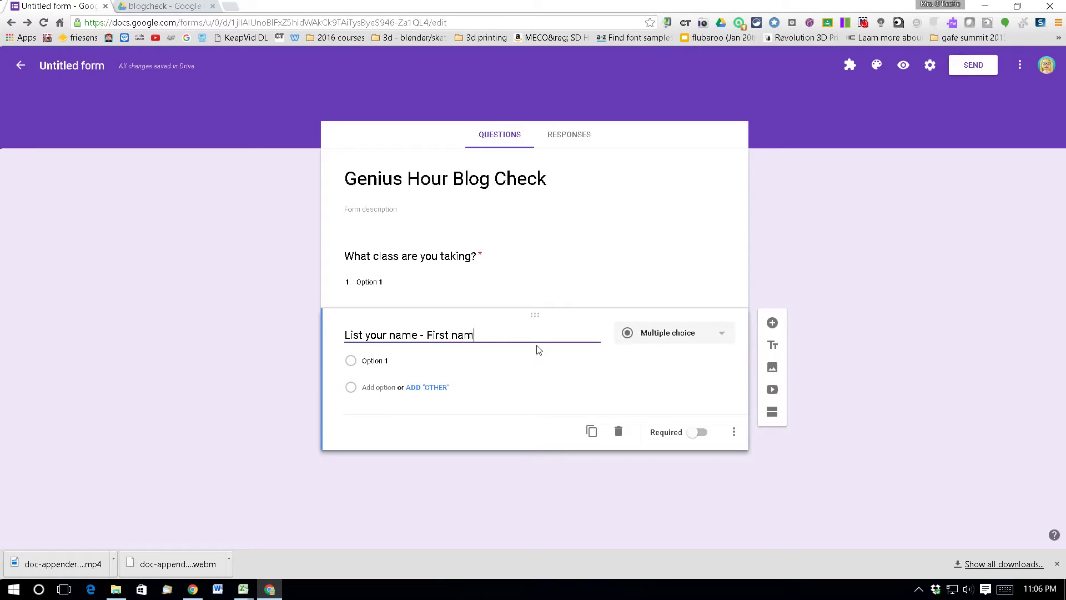
text(e and Initial of last name)
click(666, 338)
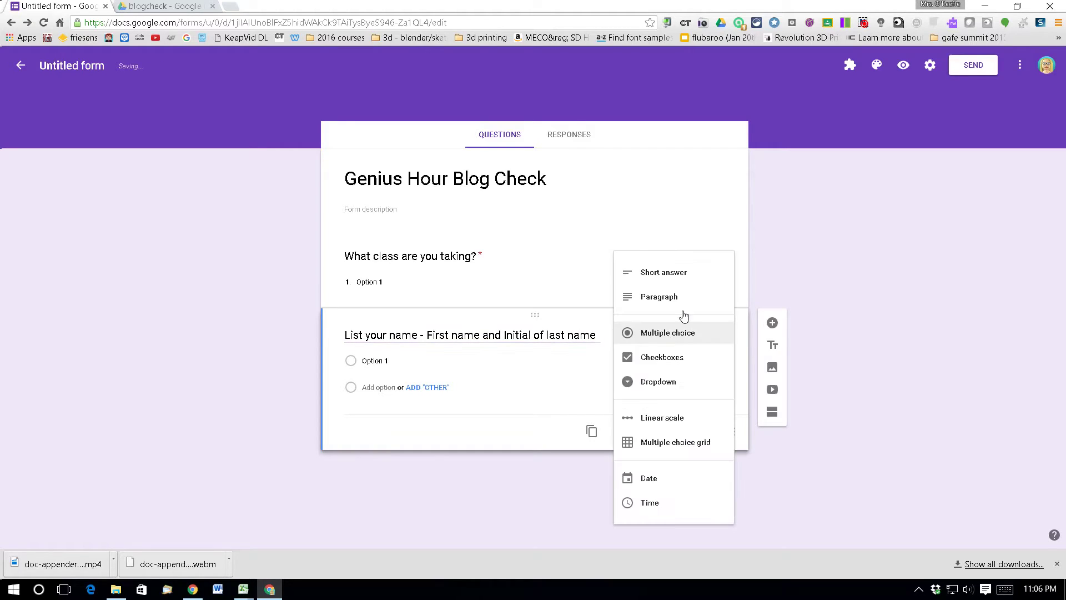
click(678, 274)
click(699, 410)
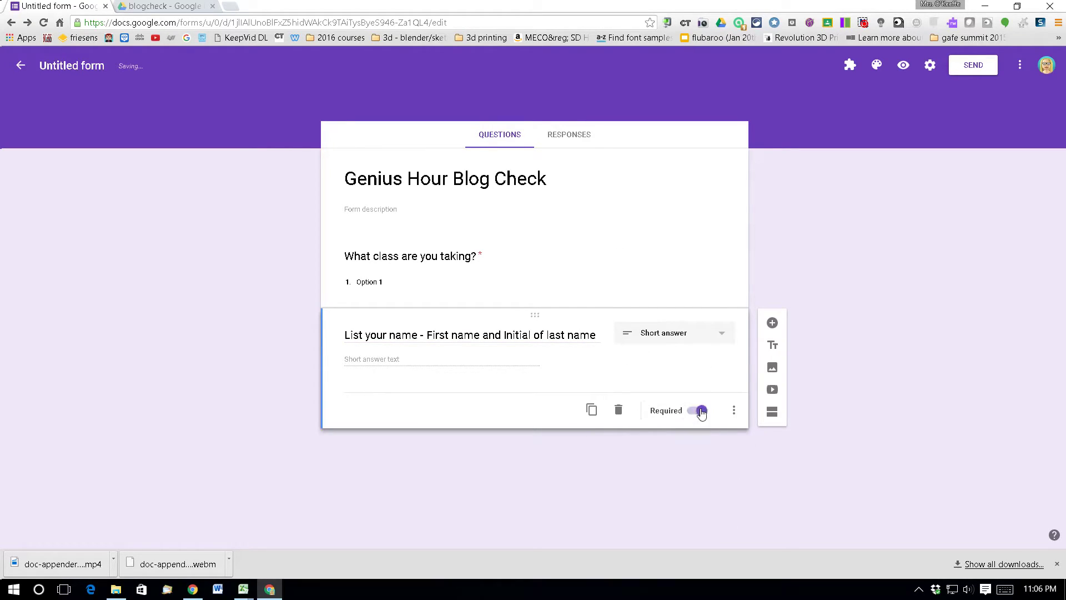
- Add a required short-answer question 'List your blog address'
click(773, 323)
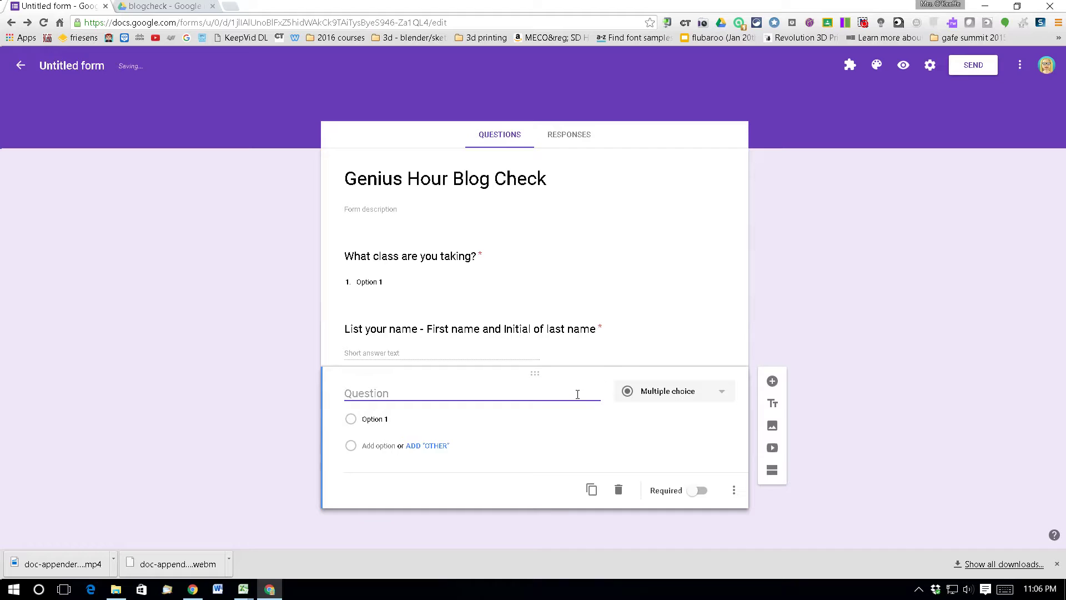
text(List your blog address)
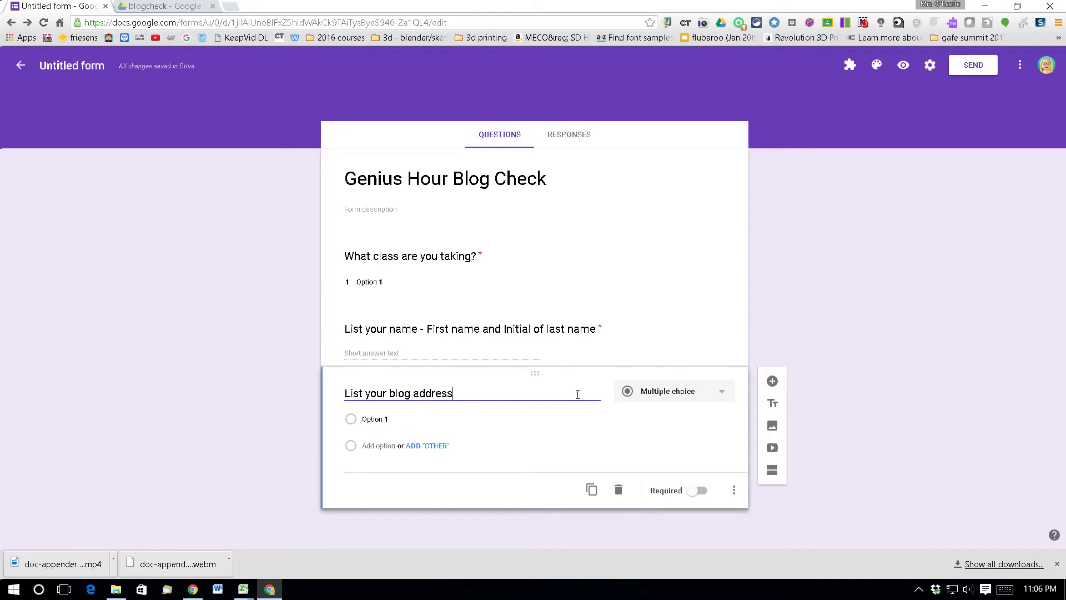
click(666, 390)
click(673, 335)
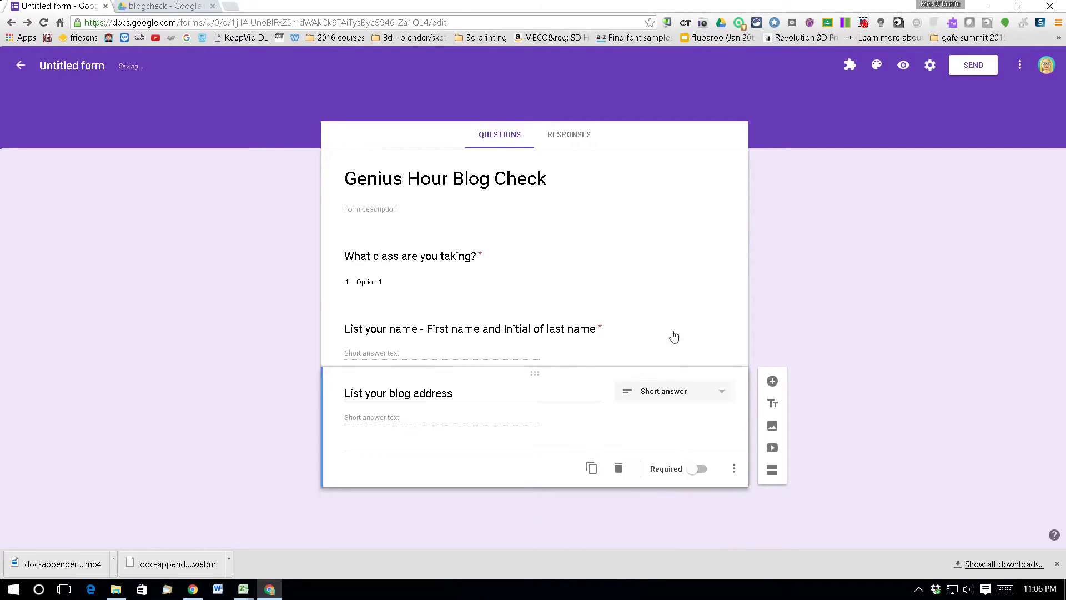
click(700, 469)
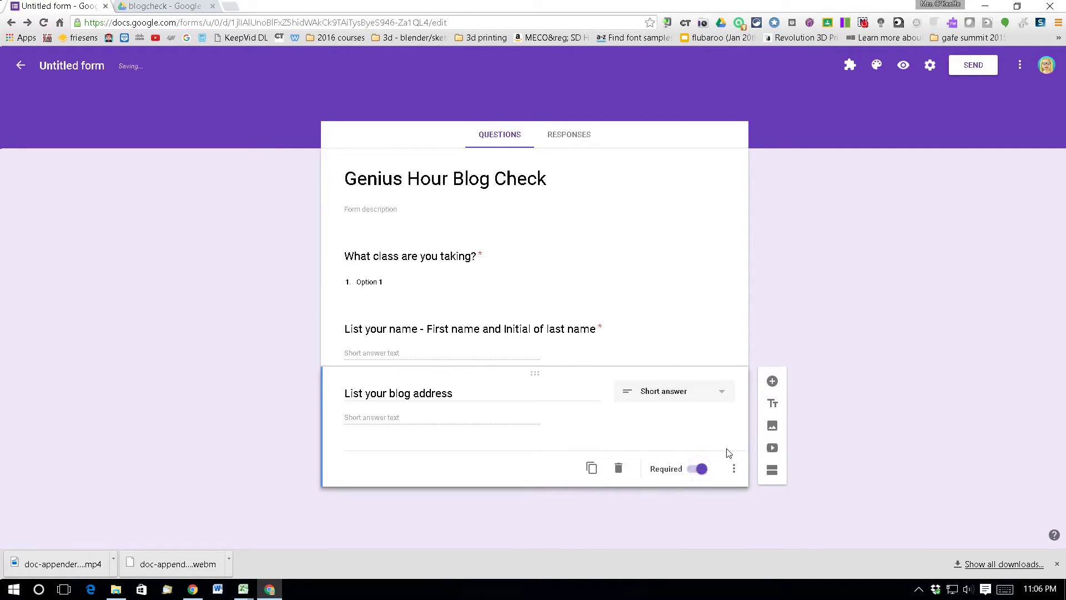
- Add a required paragraph question 'Copy and paste your blog post here'
click(778, 386)
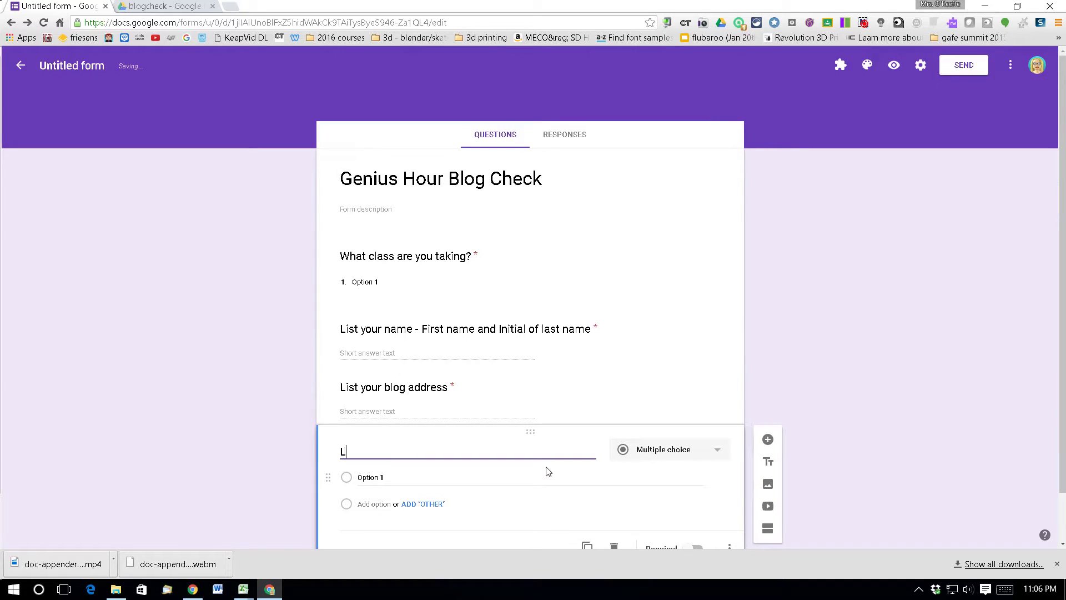
text(ist)
key(BackSpace)
key(BackSpace)
key(BackSpace)
key(BackSpace)
text(Copy and paste you)
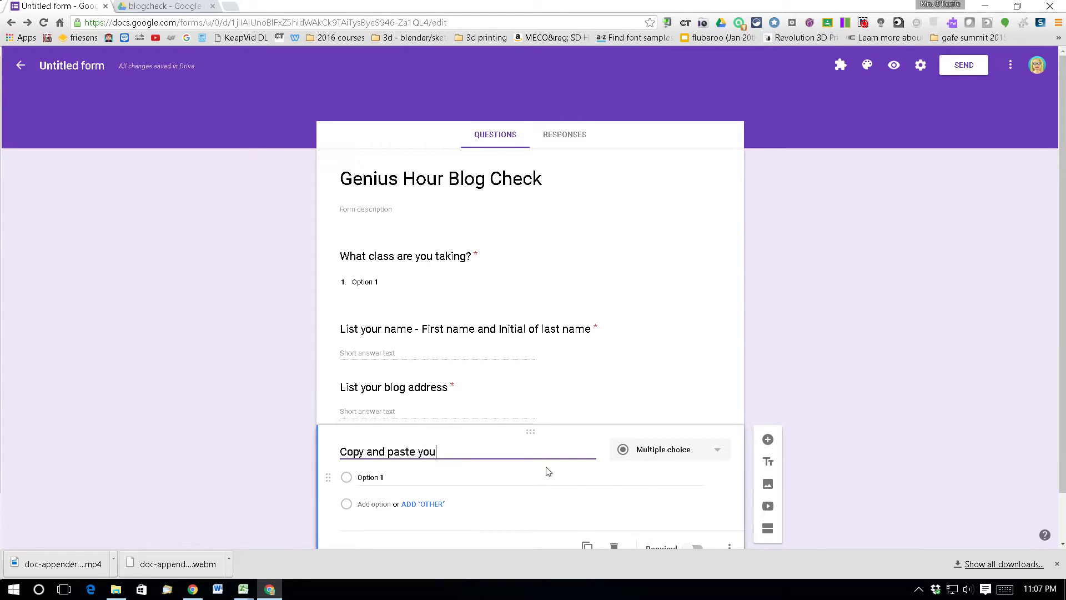
text(r blog post here)
click(691, 449)
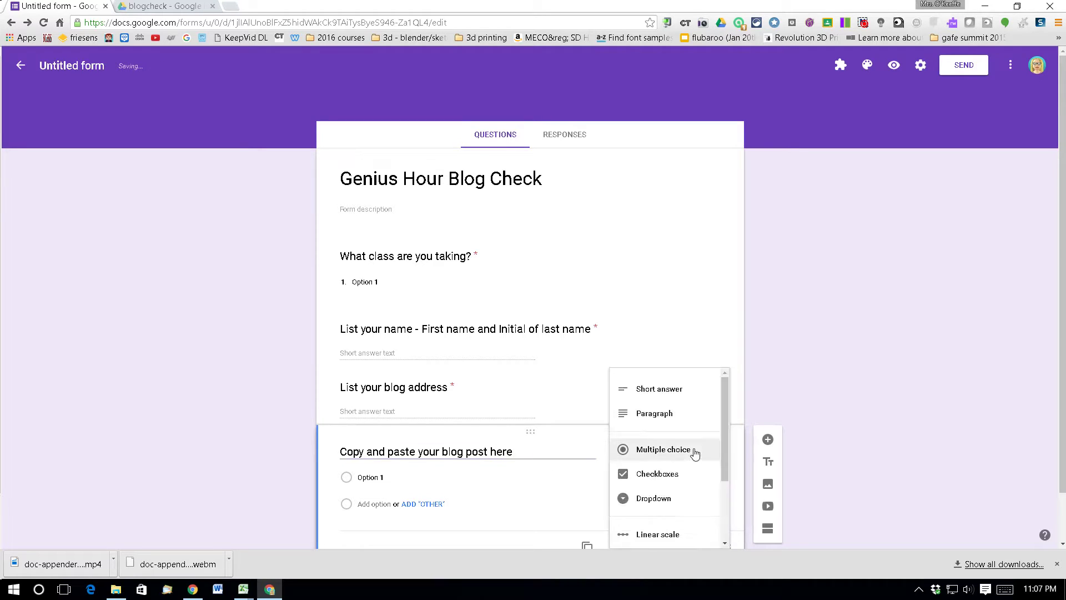
click(682, 419)
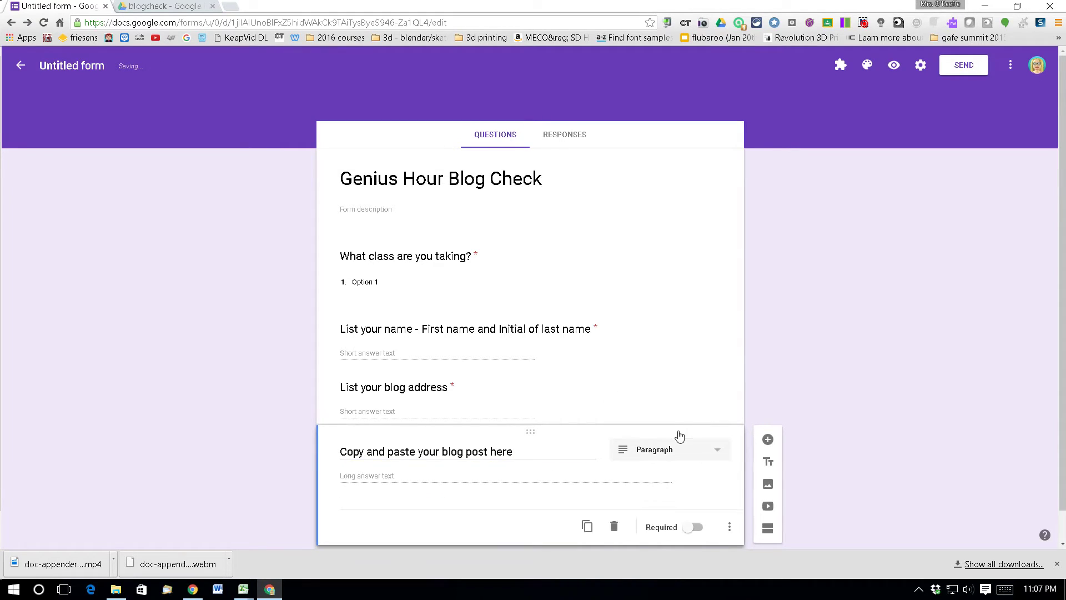
click(694, 527)
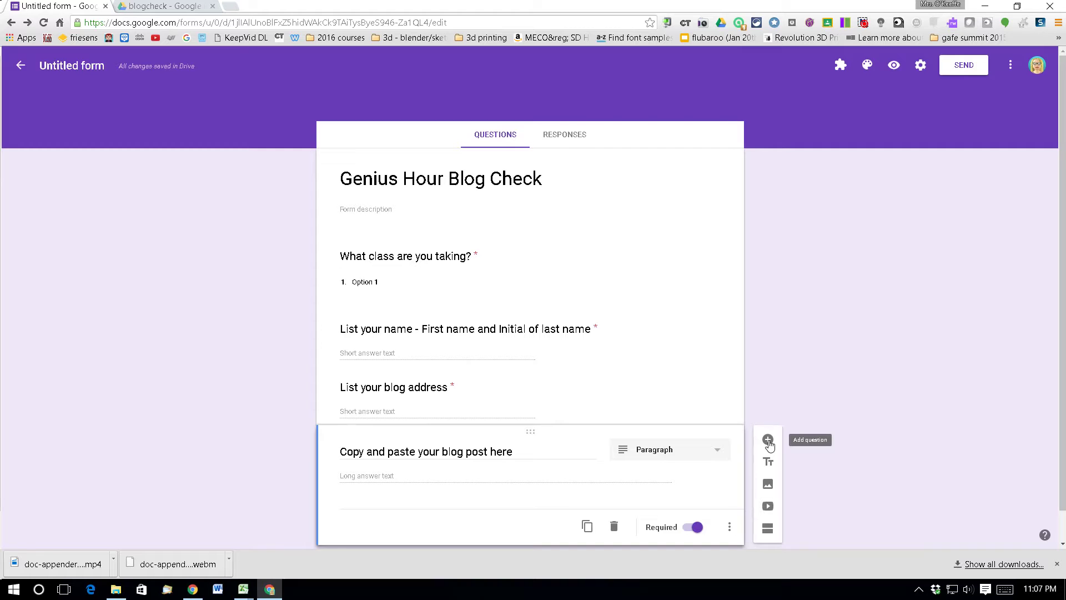
- Add an extra blank question, then delete it
click(768, 440)
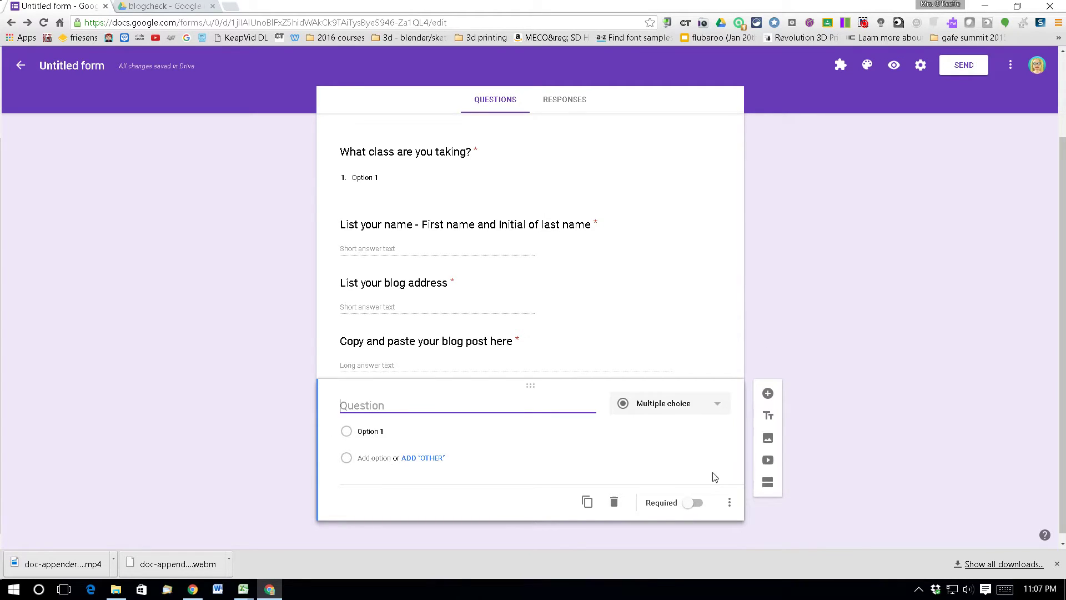
click(729, 502)
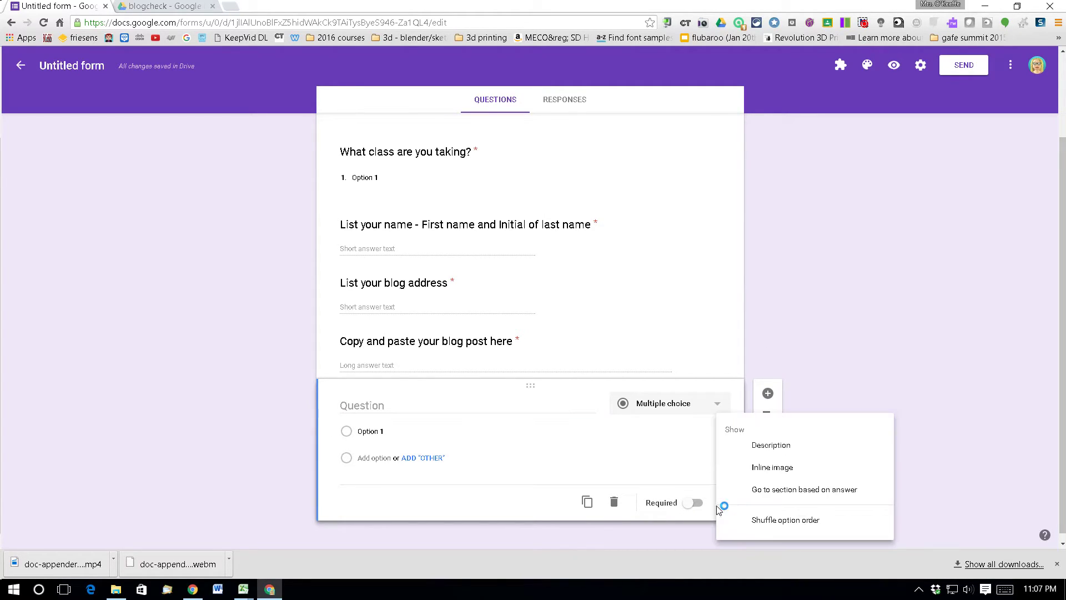
click(614, 507)
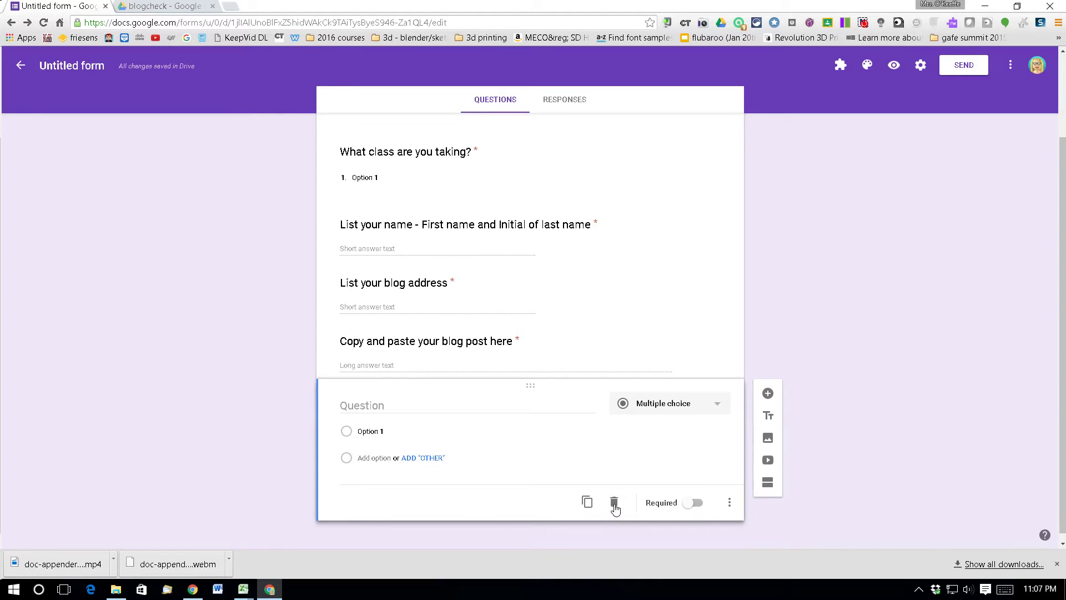
click(614, 506)
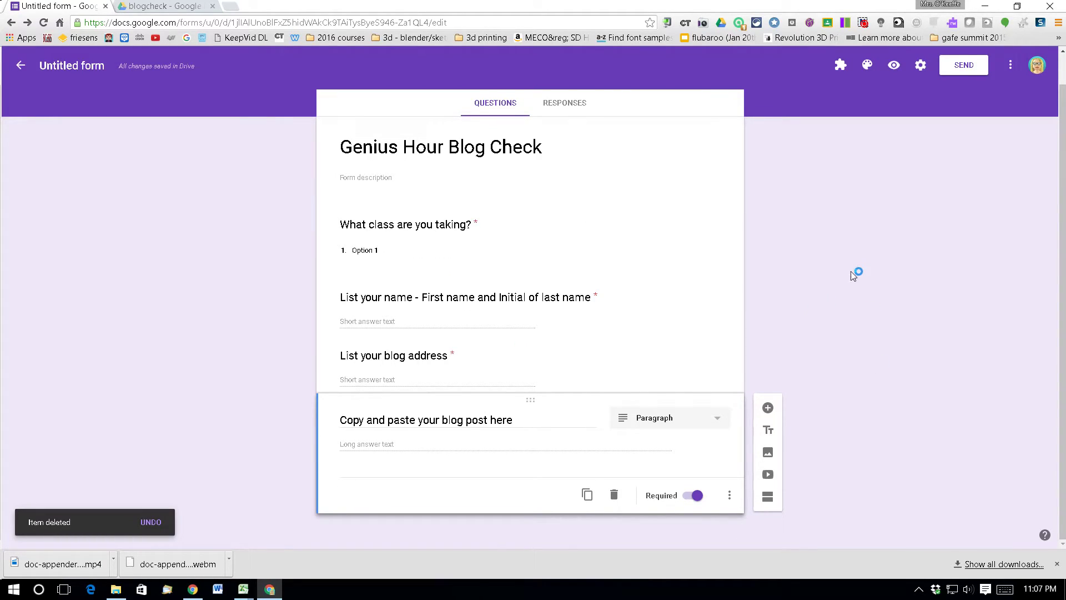
- Open the docAppender sidebar and pick the blogcheck Drive folder as the target
click(840, 65)
click(848, 103)
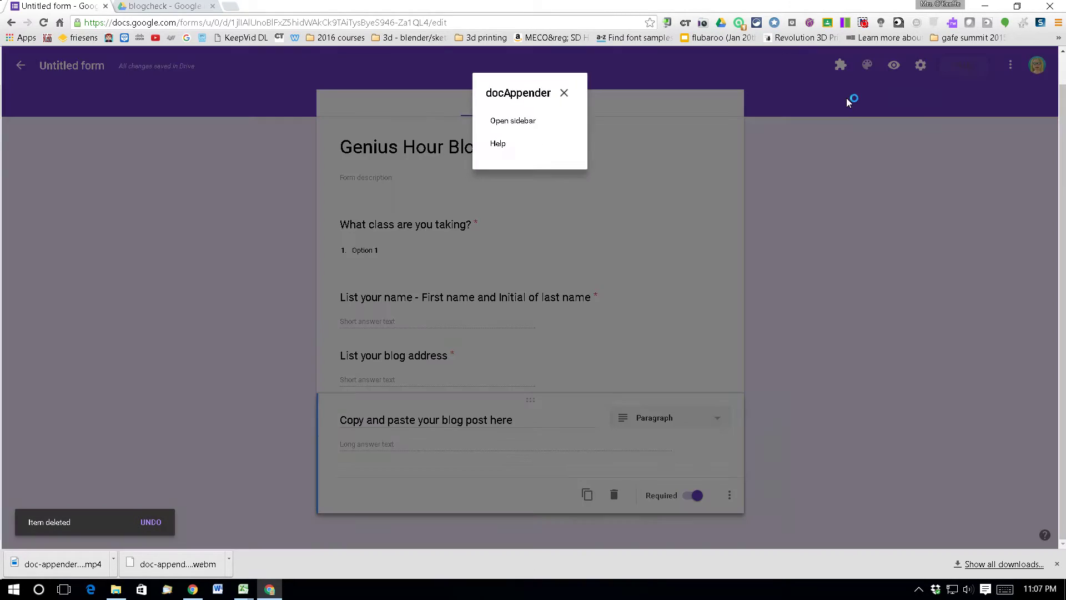
click(513, 121)
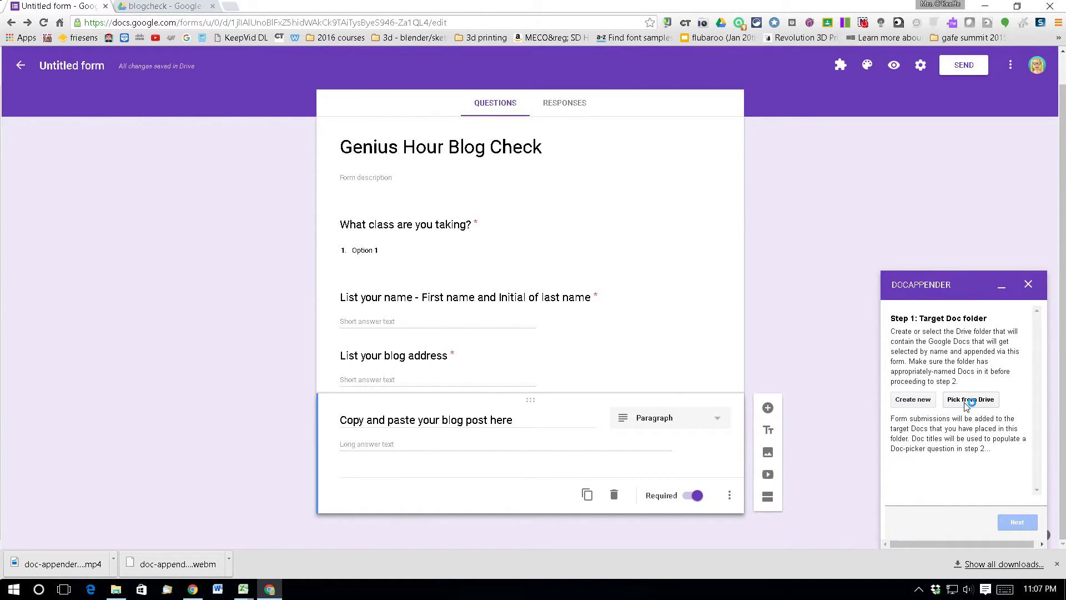
click(970, 400)
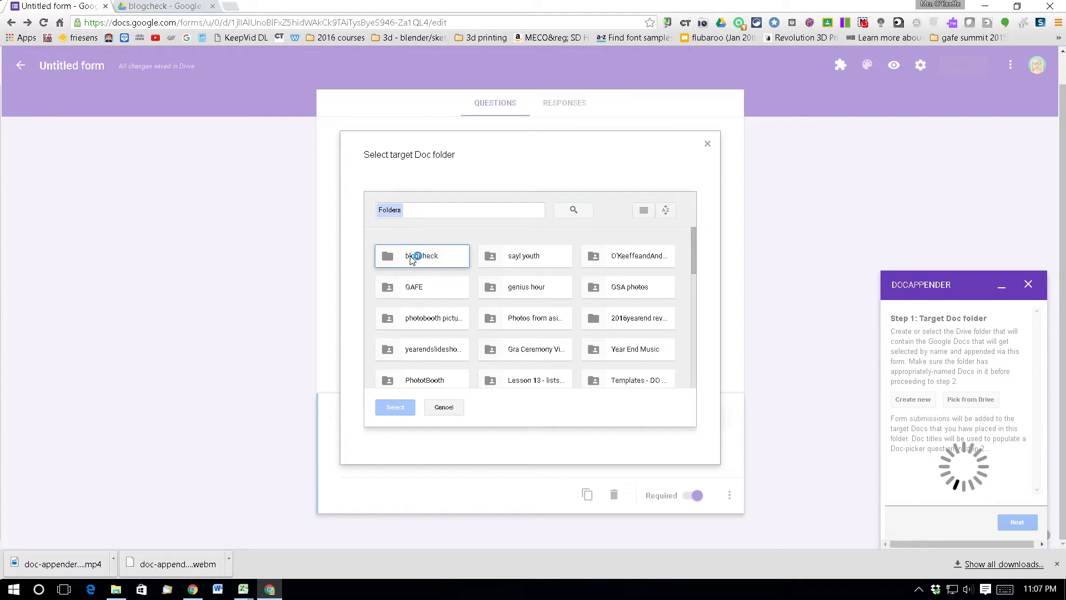
click(412, 260)
click(391, 408)
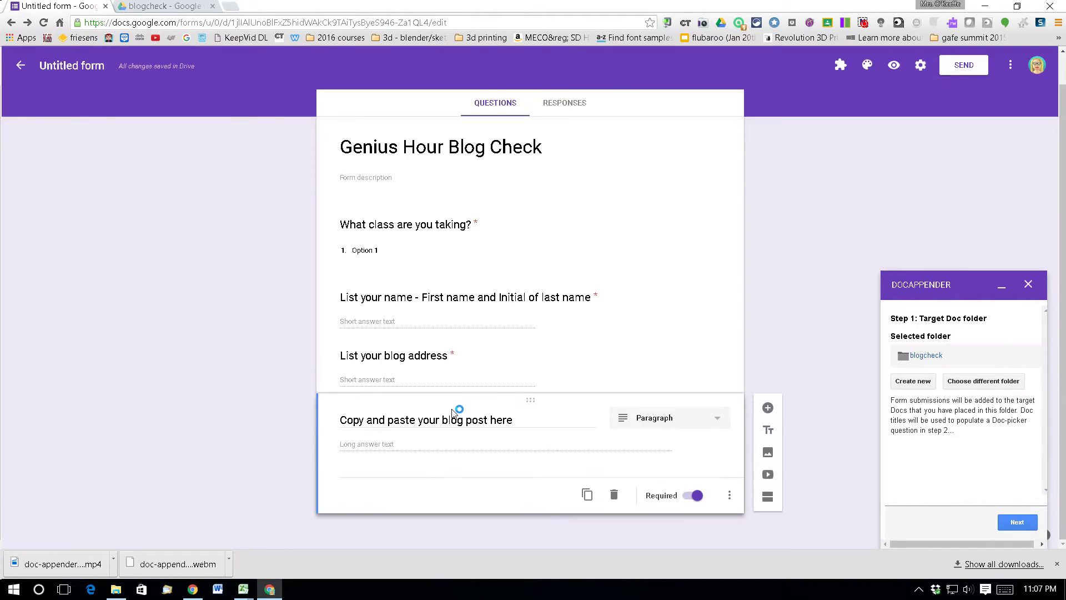
- Advance docAppender to the doc-picker step and look over the class question
click(1018, 523)
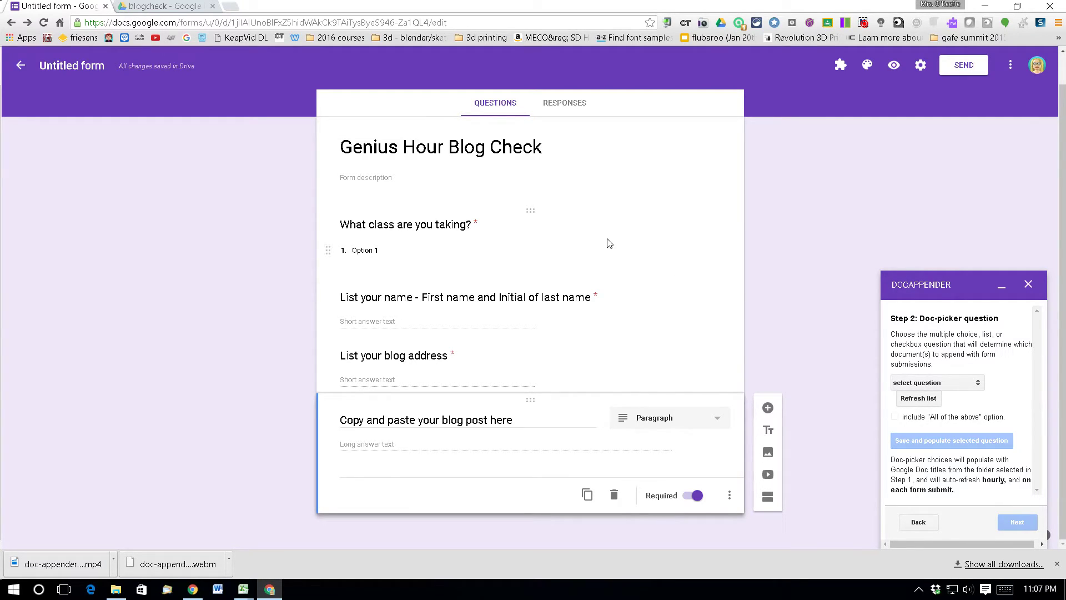
click(971, 385)
click(971, 388)
click(638, 261)
click(938, 383)
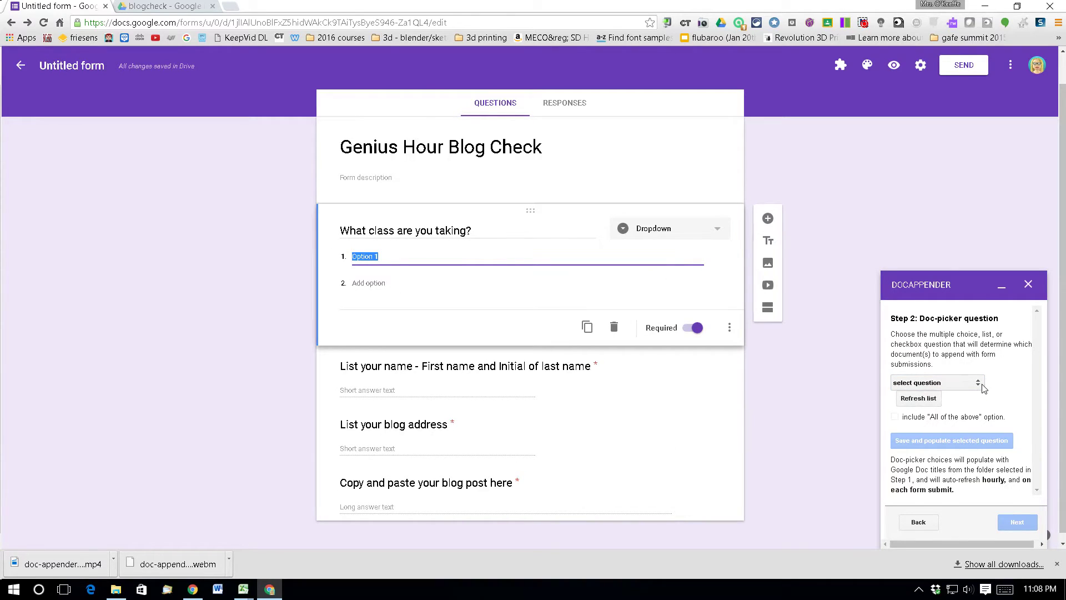
click(939, 388)
click(524, 232)
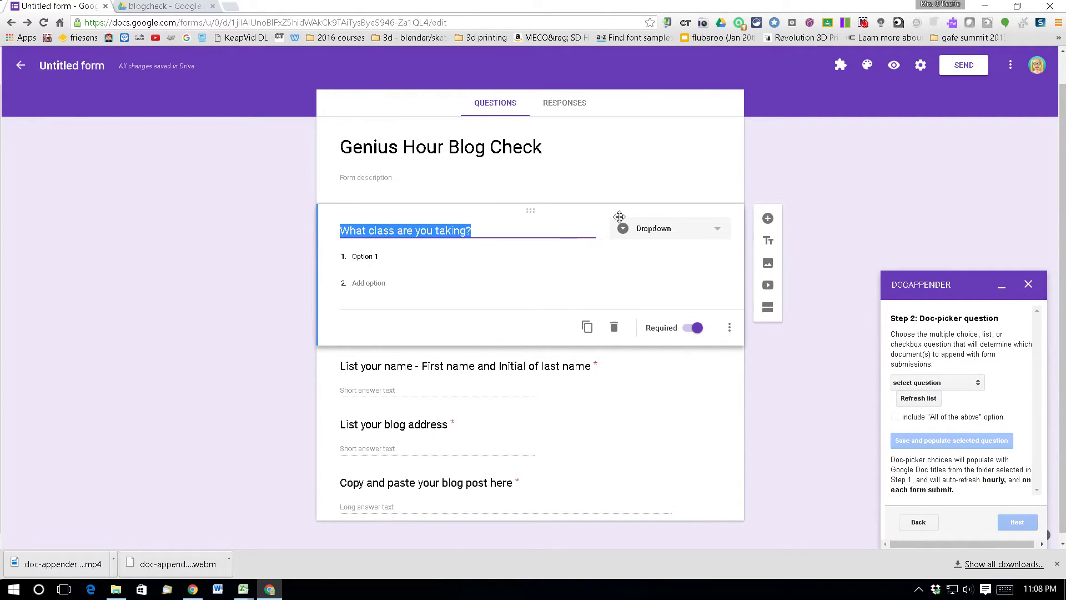
click(703, 201)
click(673, 242)
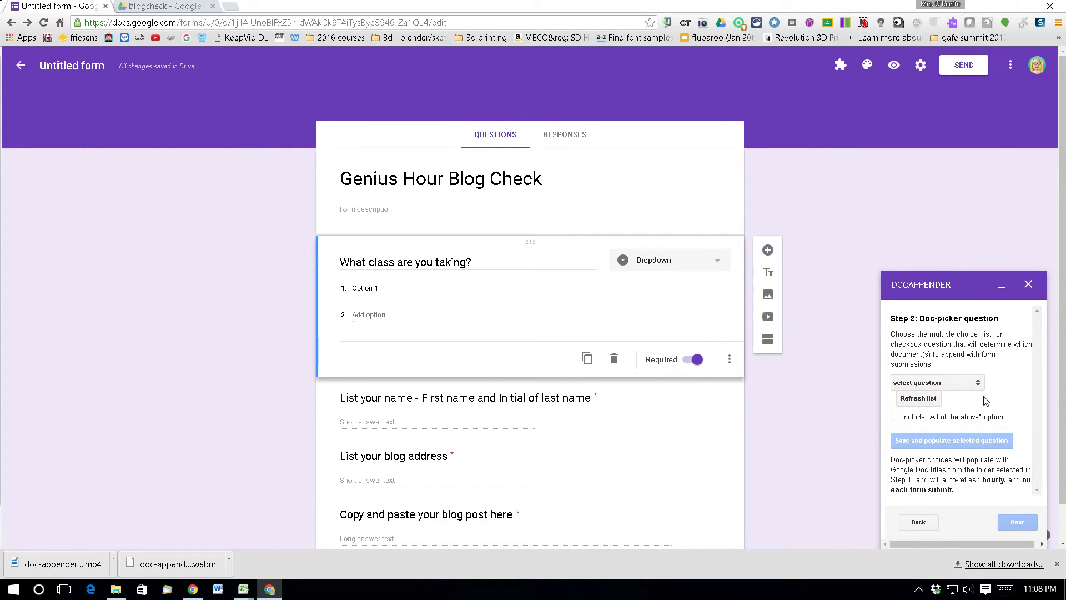
- Choose 'What class are you taking?' as doc picker and populate it with the Doc names
click(972, 387)
click(925, 403)
click(922, 383)
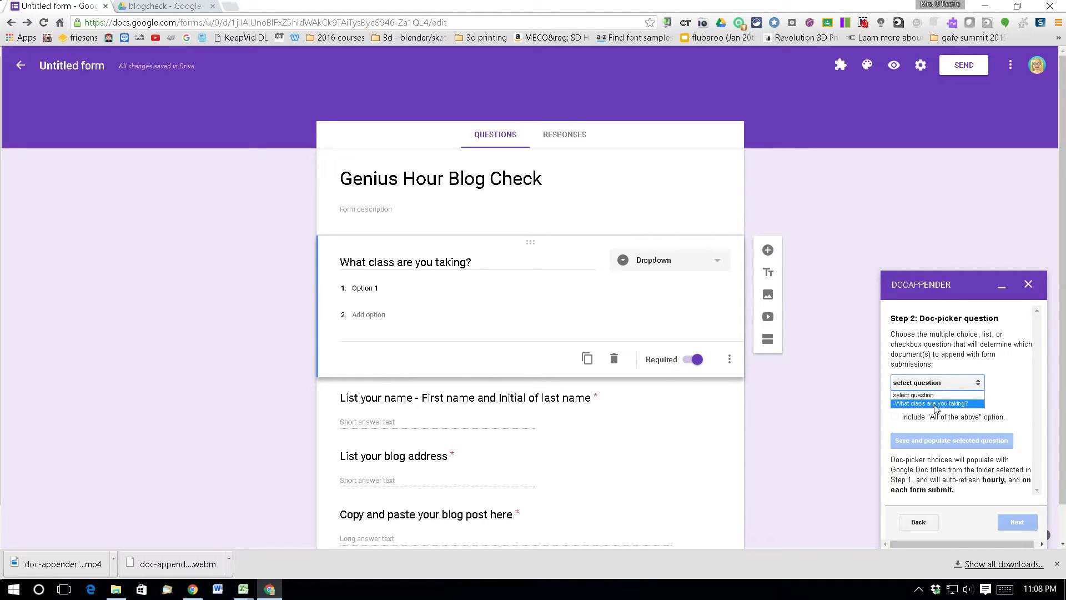
click(935, 404)
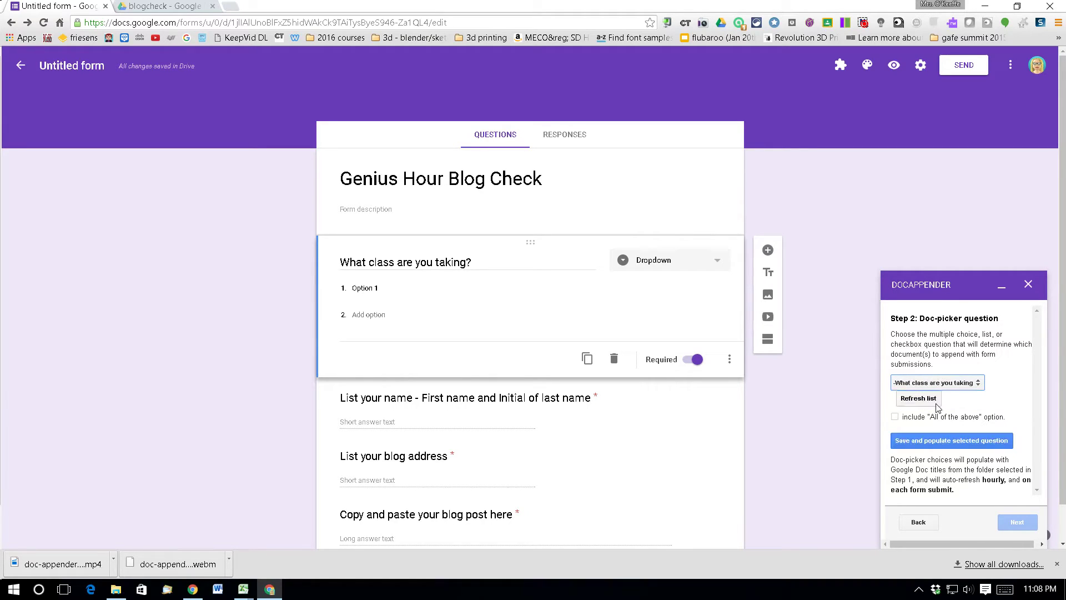
click(949, 441)
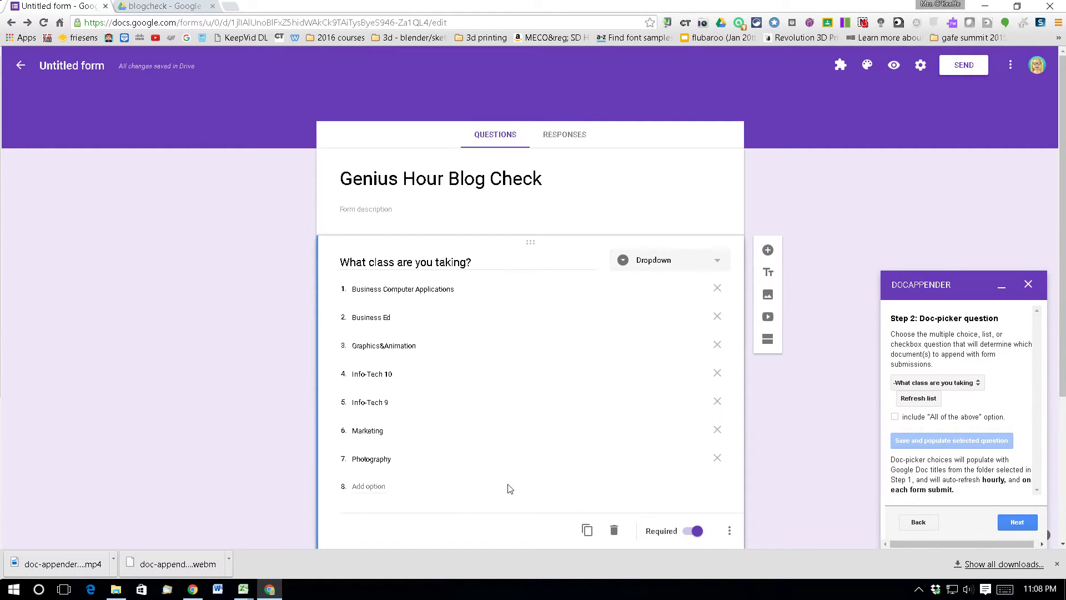
- Append the name and blog address answers as rows in a single horizontal table, and enable docAppender
click(1018, 522)
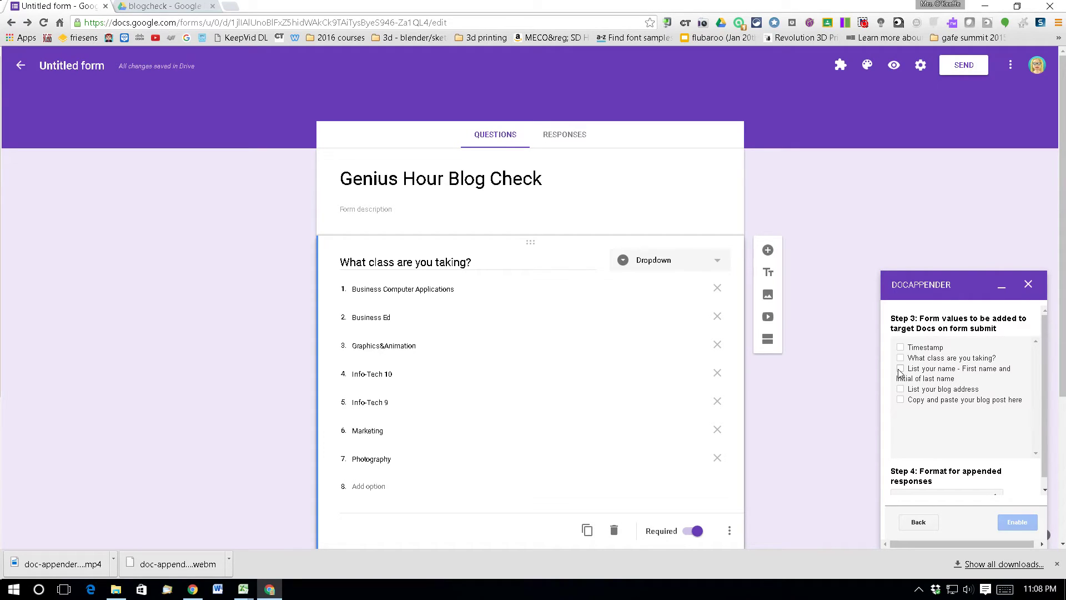
click(900, 368)
click(900, 390)
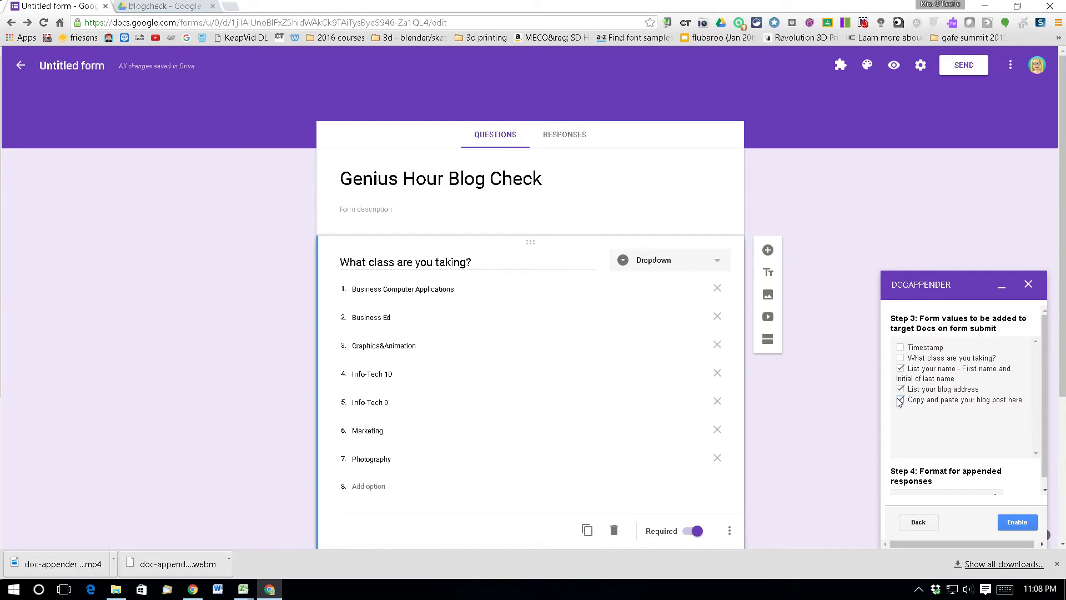
click(994, 493)
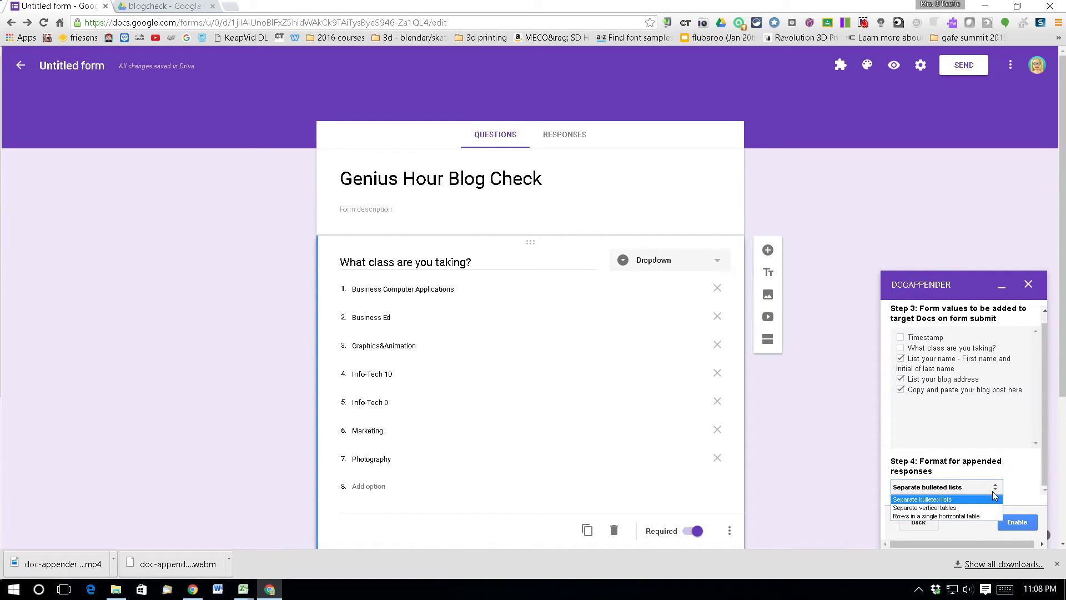
click(952, 516)
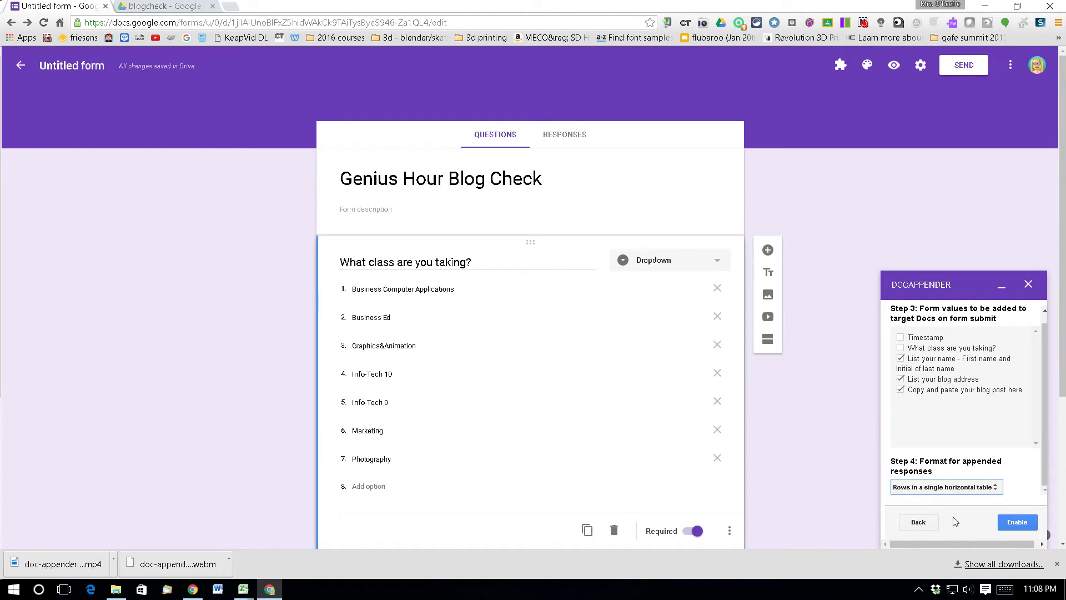
click(1016, 523)
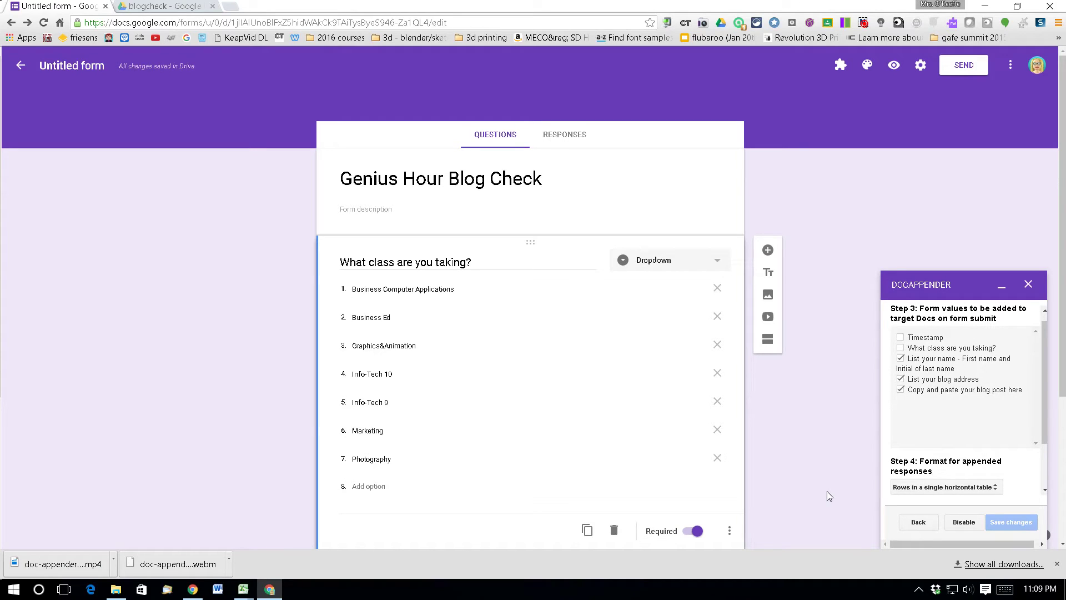
click(888, 66)
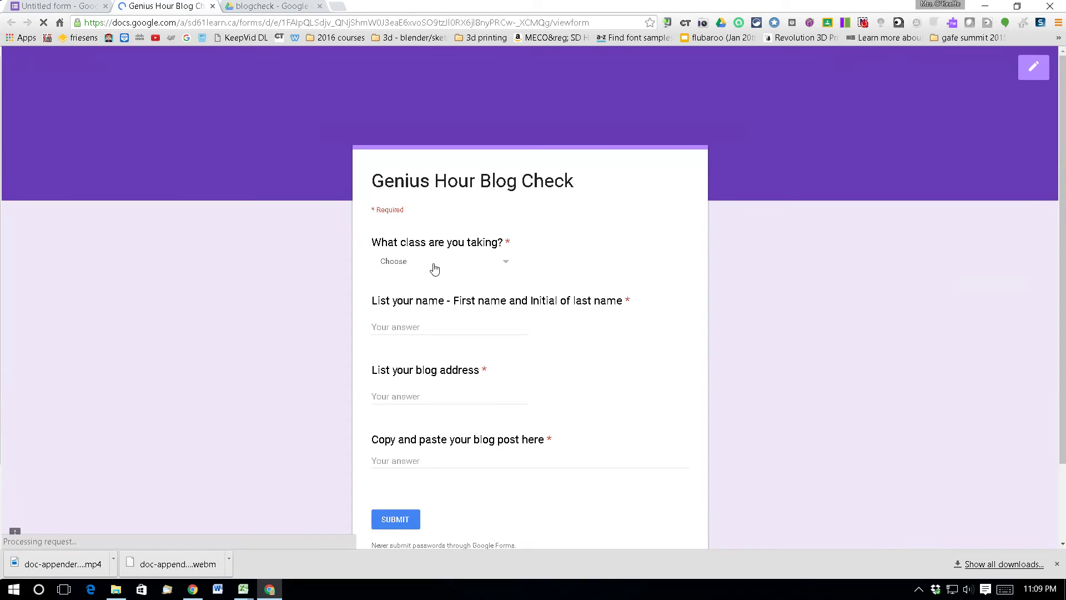
click(460, 268)
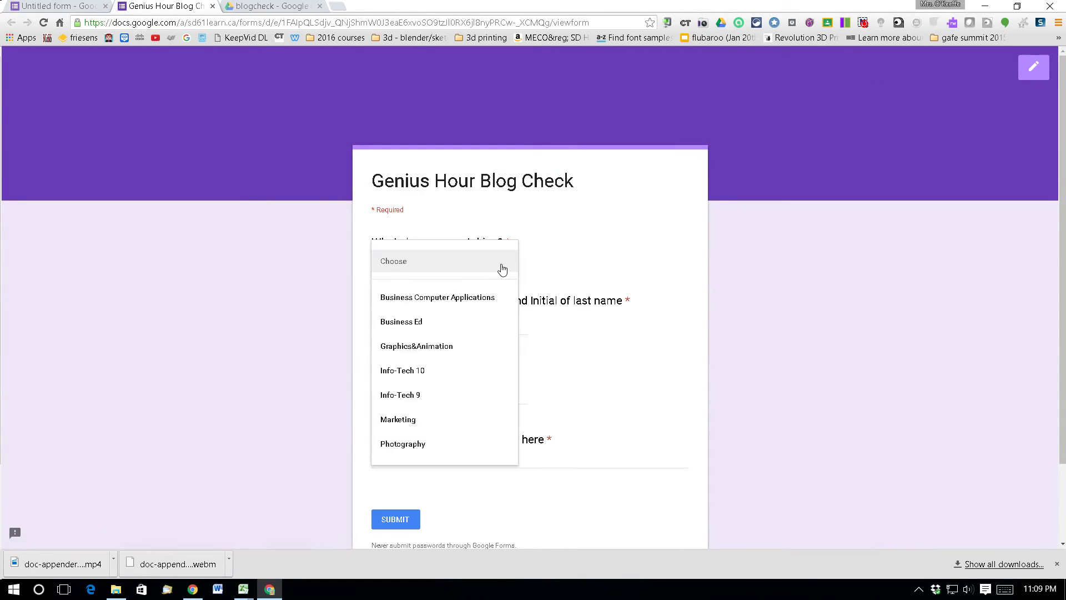
click(422, 395)
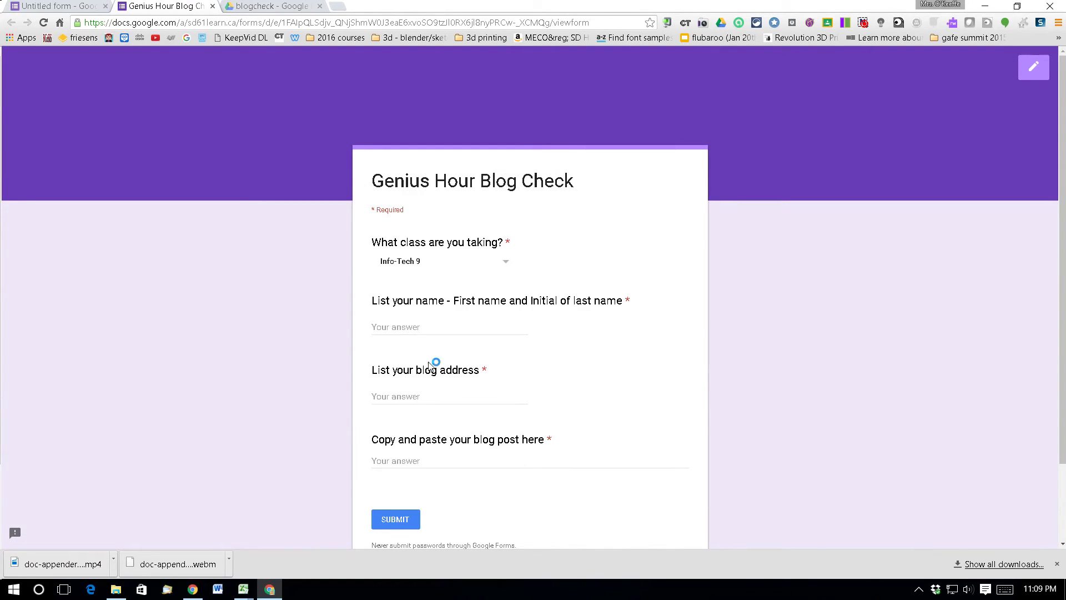
click(426, 328)
text(Tina A.)
key(Tab)
text(fjdks)
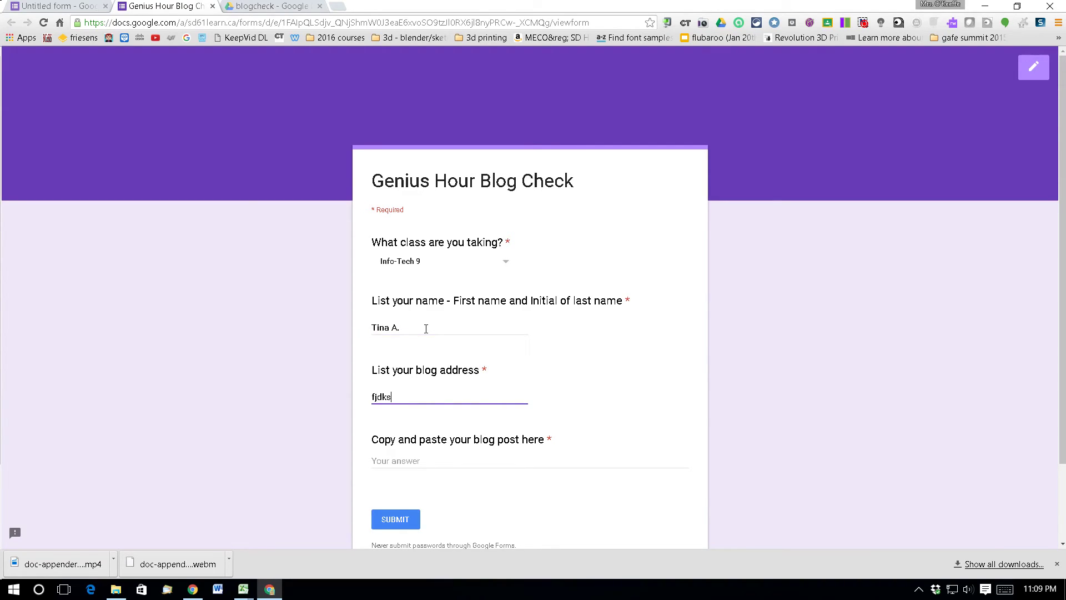
key(BackSpace)
text(www.blogsite.com)
key(Tab)
text(fjdksoapfdj)
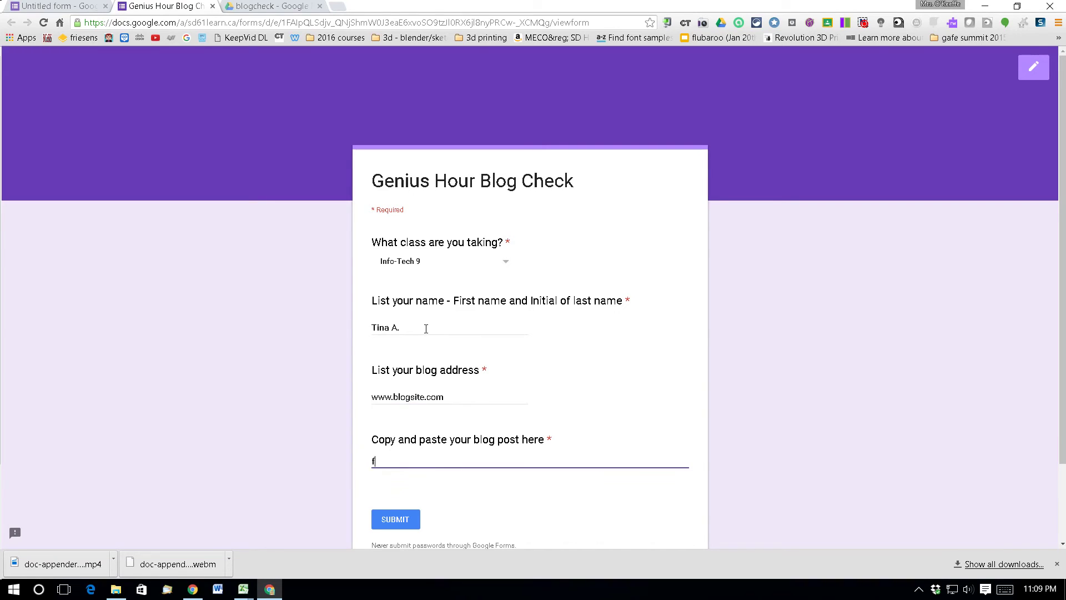
text(saopfjdsoapfa)
click(387, 521)
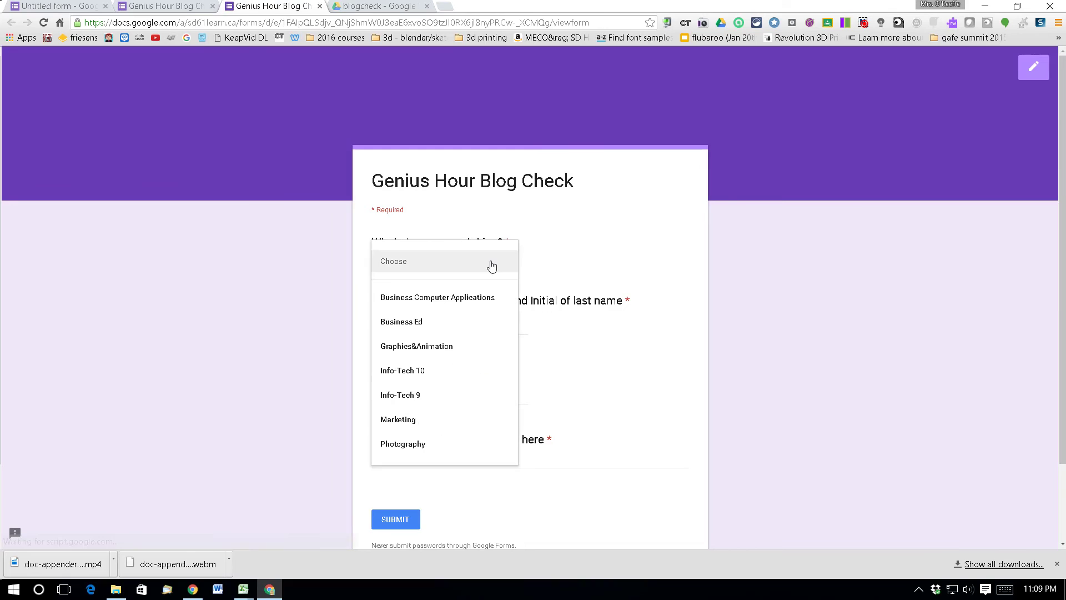
click(427, 397)
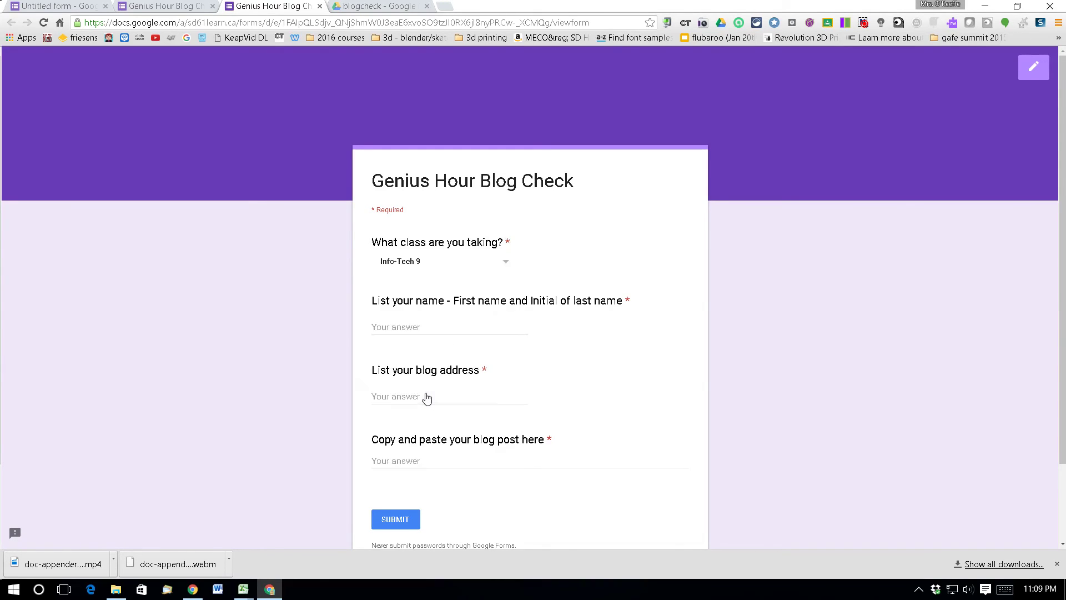
click(425, 330)
text(Rick L.)
key(Tab)
text(www.g)
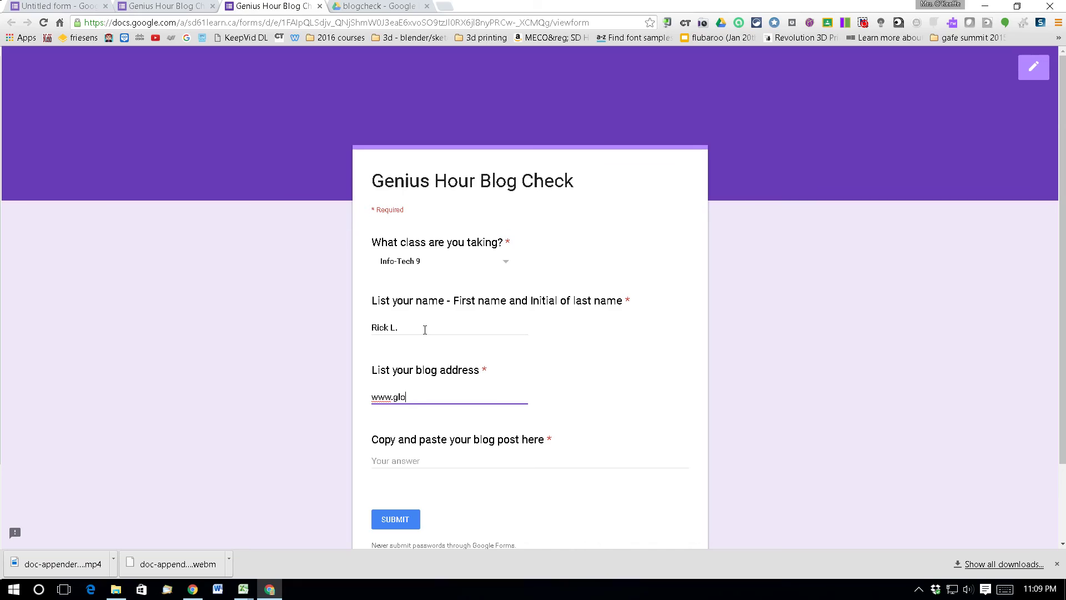
text(logsite.com)
key(Tab)
text(fjdksaopfdjsaiopf)
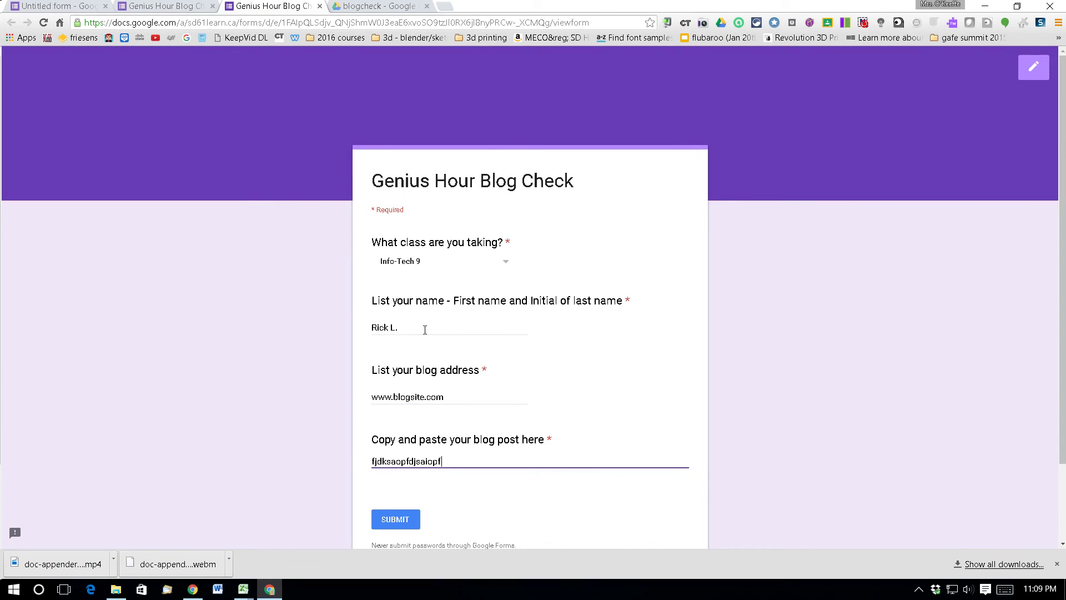
click(396, 520)
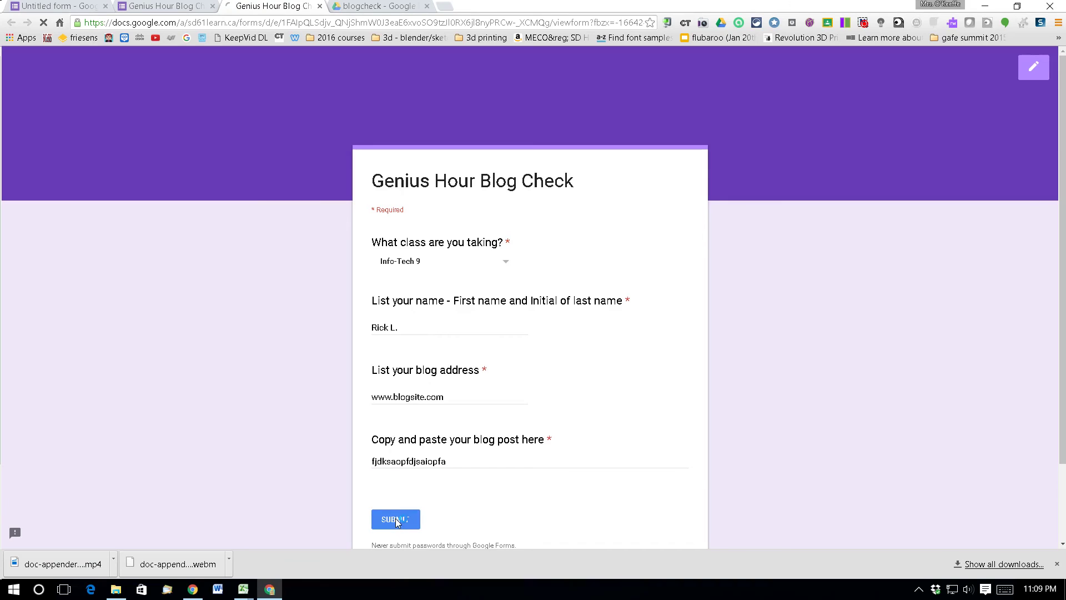
- Open the Info-Tech 9 Doc from the blogcheck folder
click(390, 10)
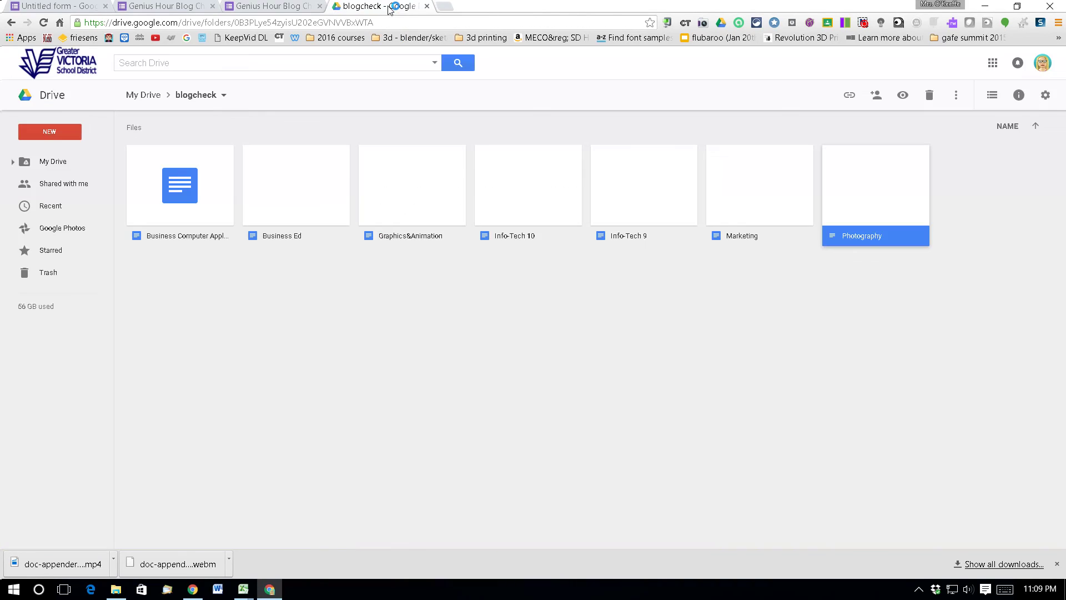
click(648, 186)
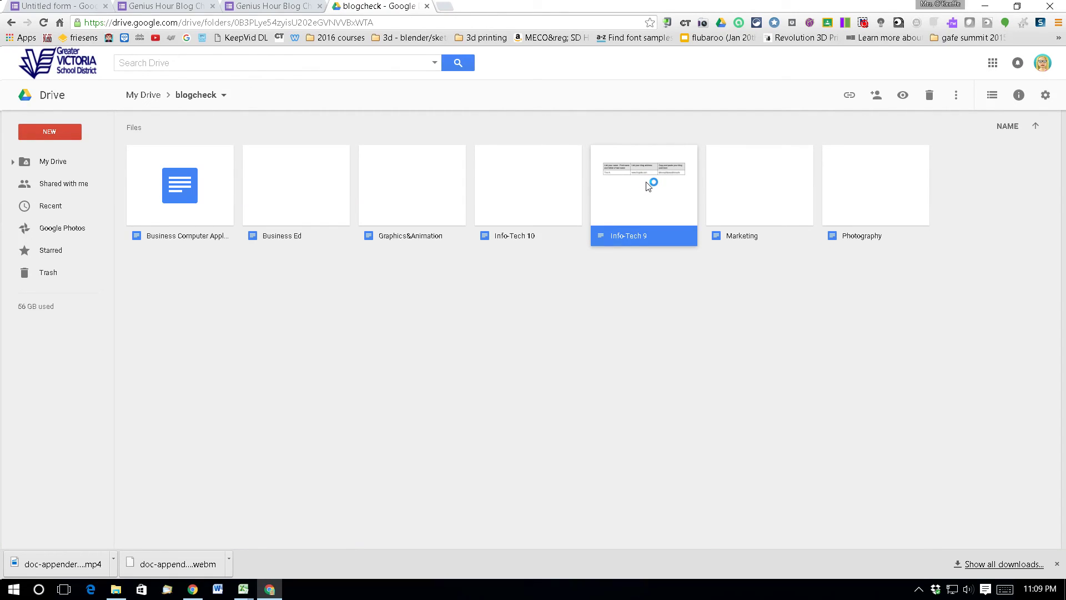
double_click(648, 186)
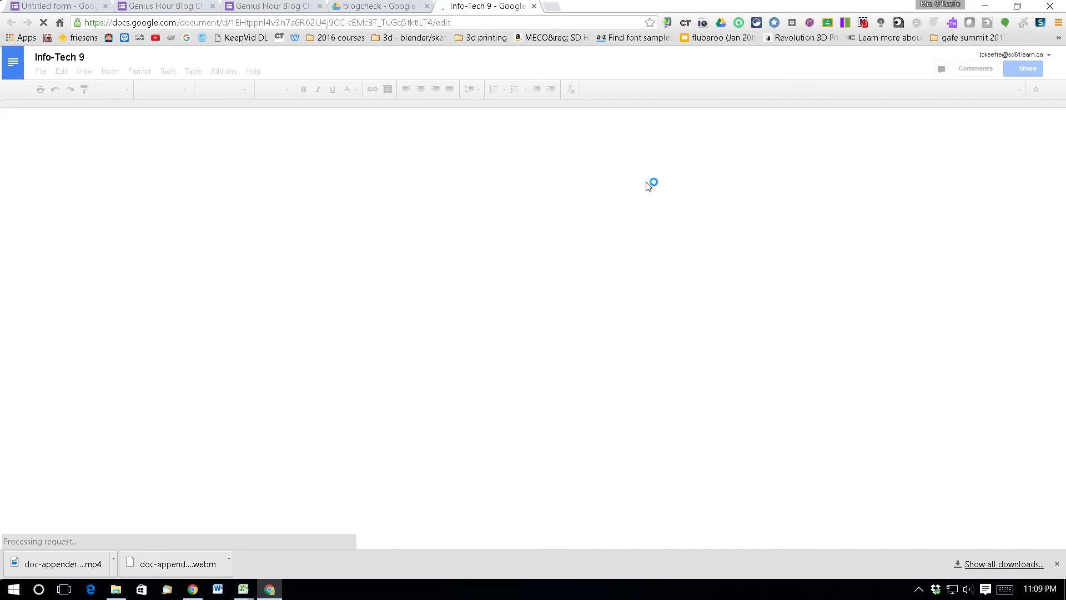